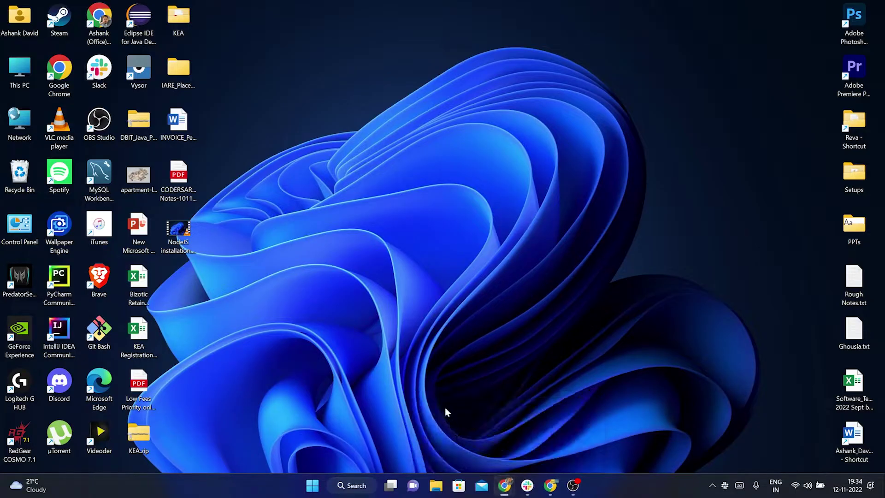
Switch to the Chrome window showing the Google home page at google.co.in.
click(530, 438)
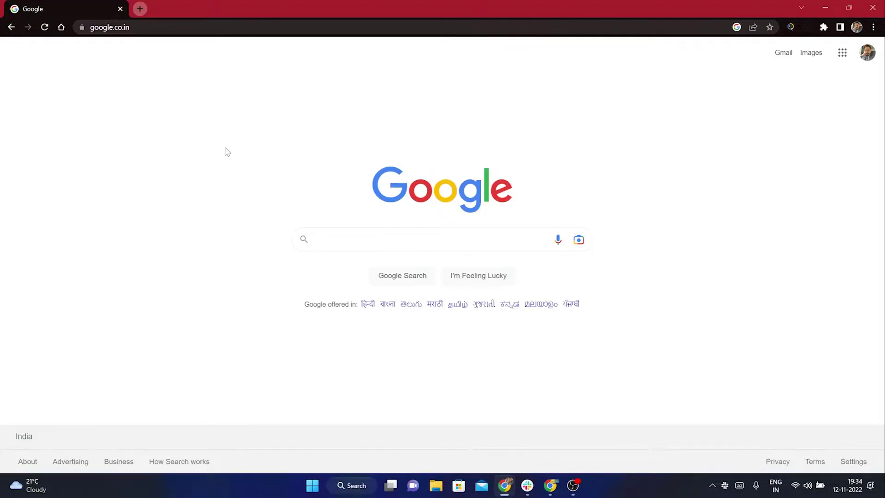
Search Google for 'maven download' and open the official Download Apache Maven page.
click(353, 242)
text(Maven)
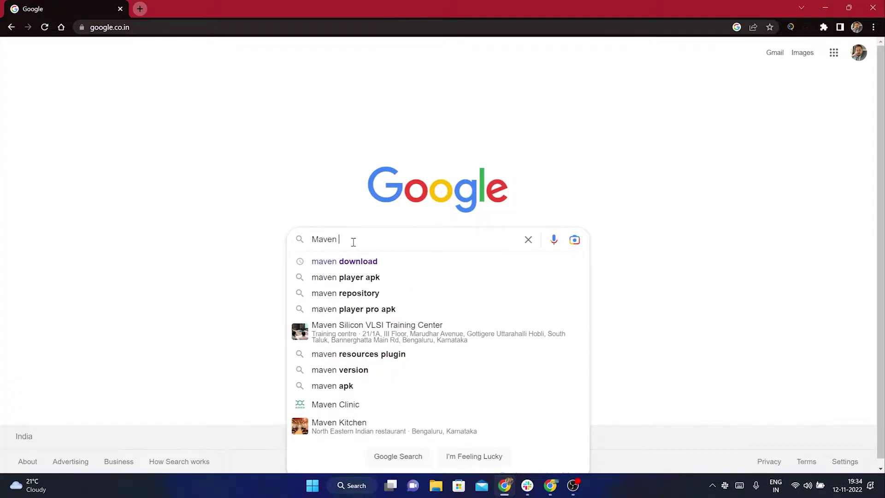
key(Down)
key(Return)
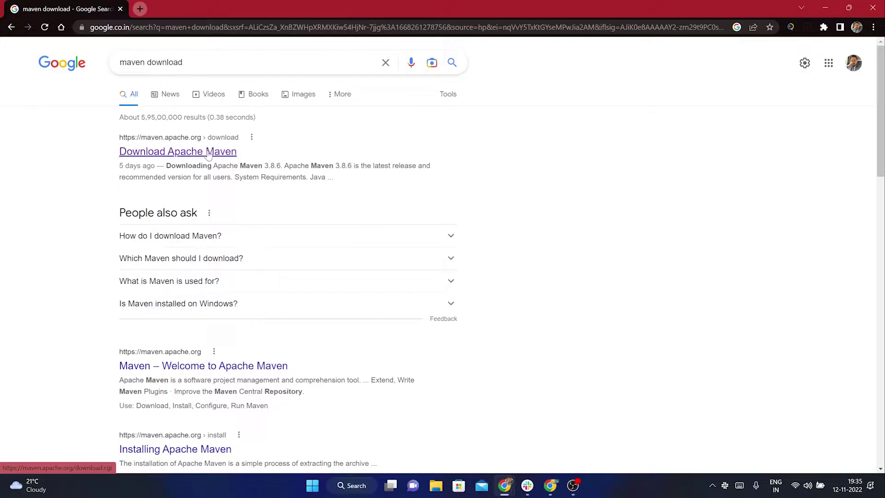
click(182, 153)
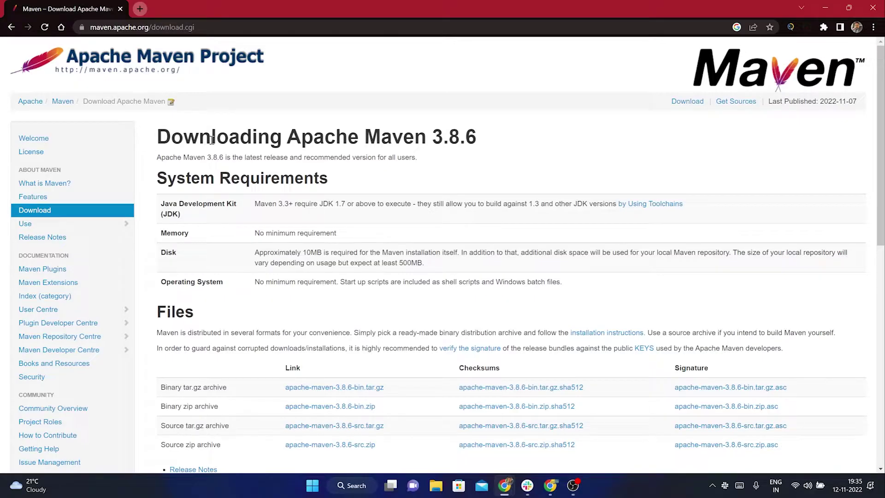
Scroll to the Files section and pick out the Binary zip archive entry.
scroll(212, 140, down, 3)
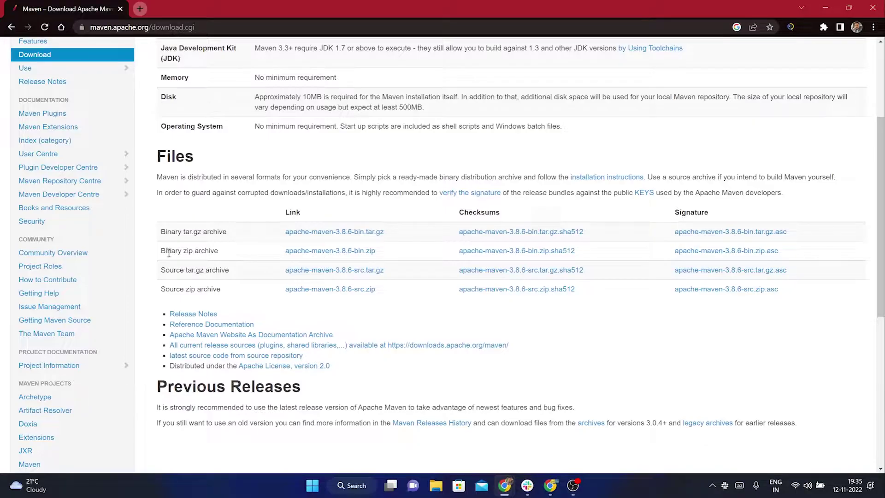
drag(160, 253, 222, 254)
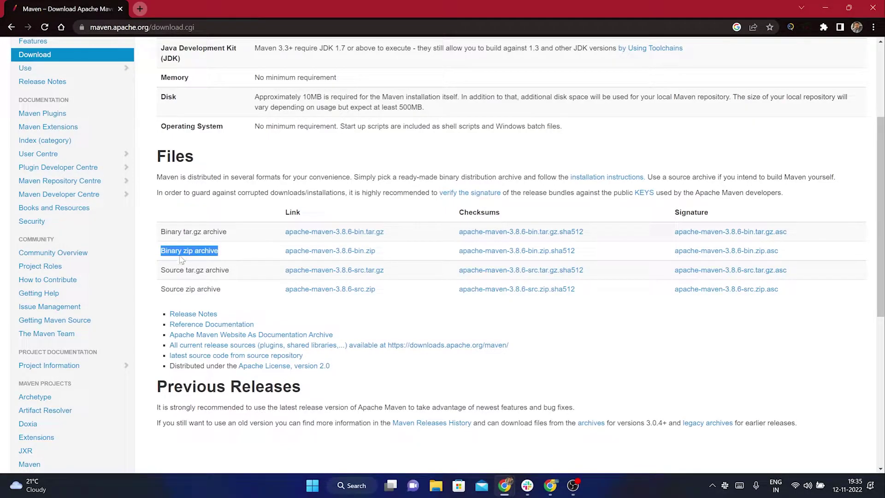
click(255, 257)
drag(218, 252, 162, 253)
triple_click(180, 234)
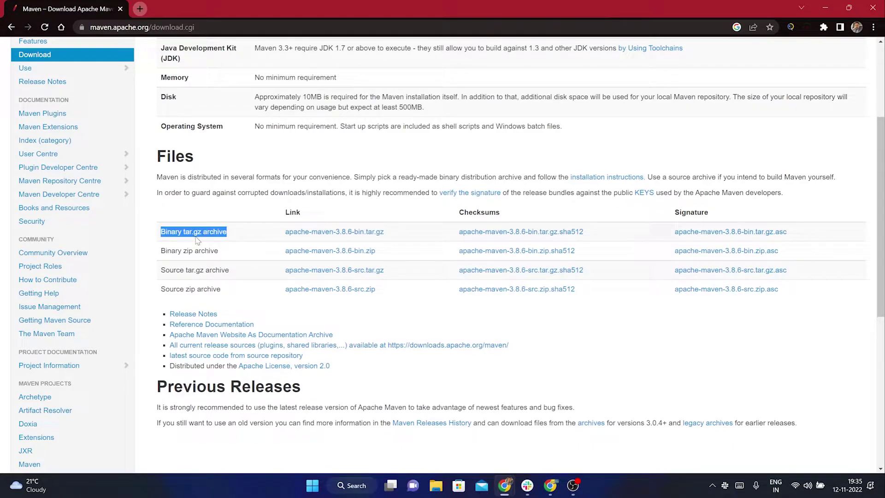
click(236, 239)
triple_click(208, 235)
drag(238, 251, 160, 256)
click(247, 266)
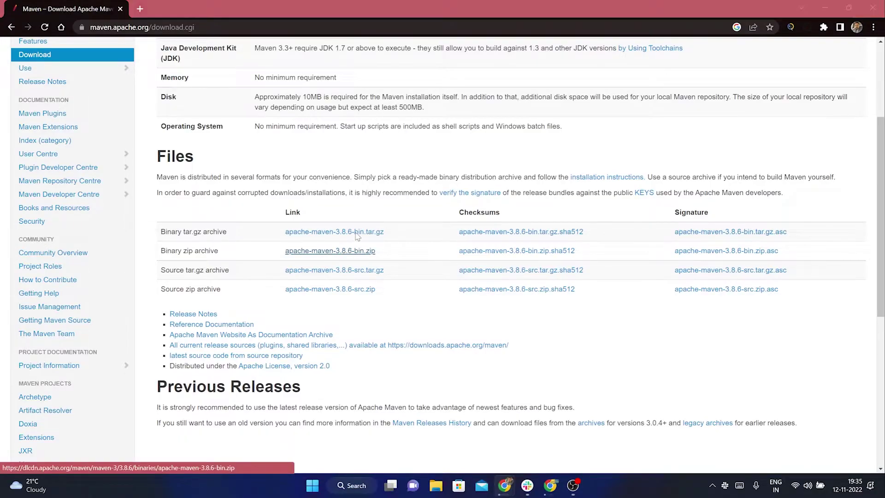
Save apache-maven-3.8.6-bin.zip to the Desktop and minimize Chrome.
drag(238, 16, 410, 108)
click(215, 160)
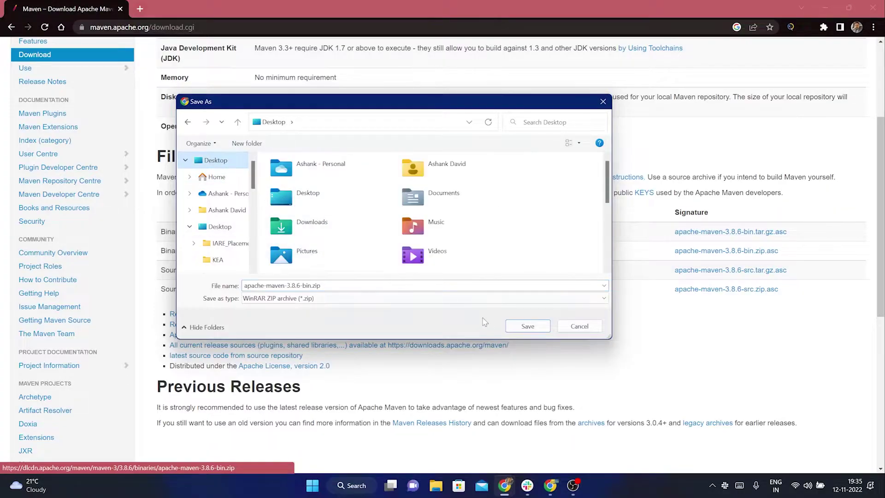
click(528, 326)
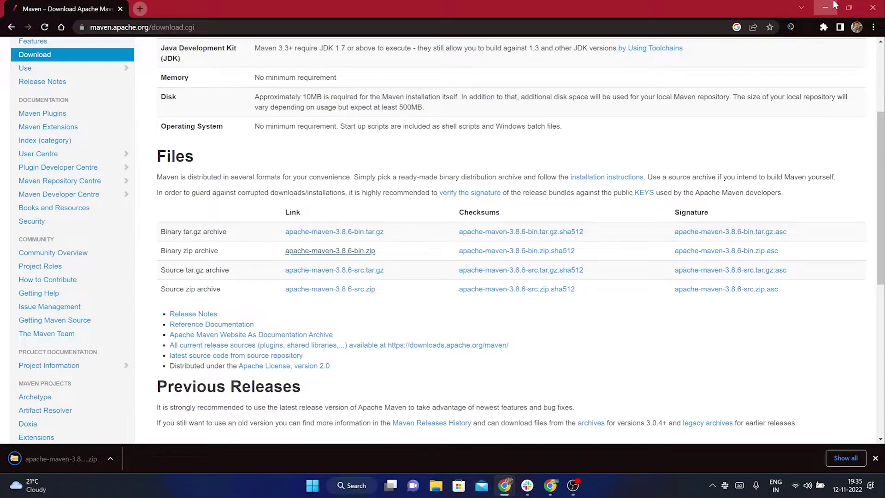
click(825, 7)
Move the zip near the top of the desktop and confirm it holds the apache-maven-3.8.6 folder.
drag(183, 282, 376, 82)
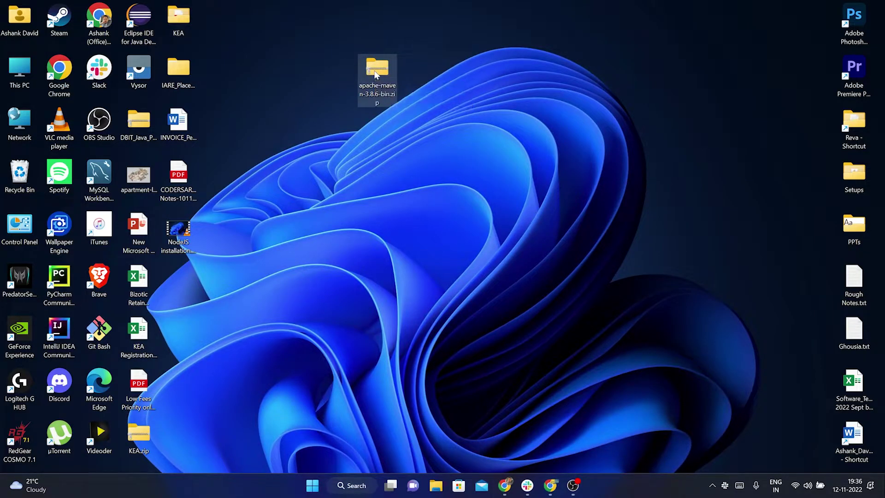
double_click(375, 74)
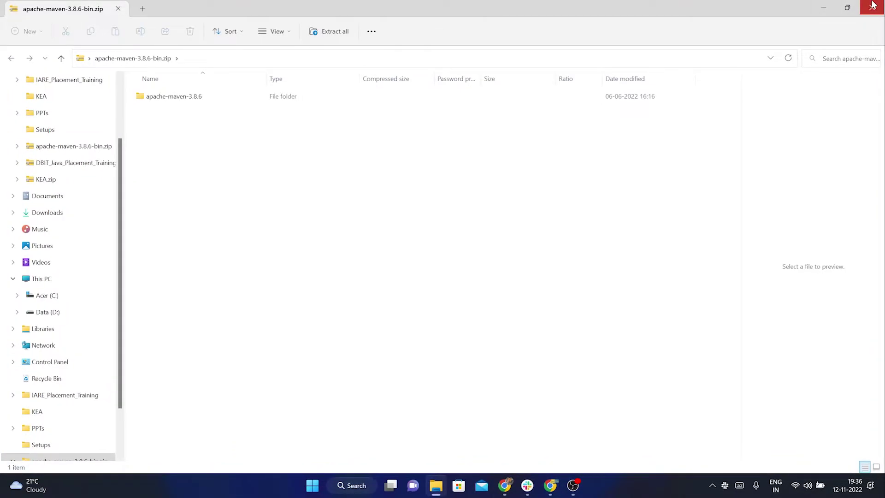
click(872, 7)
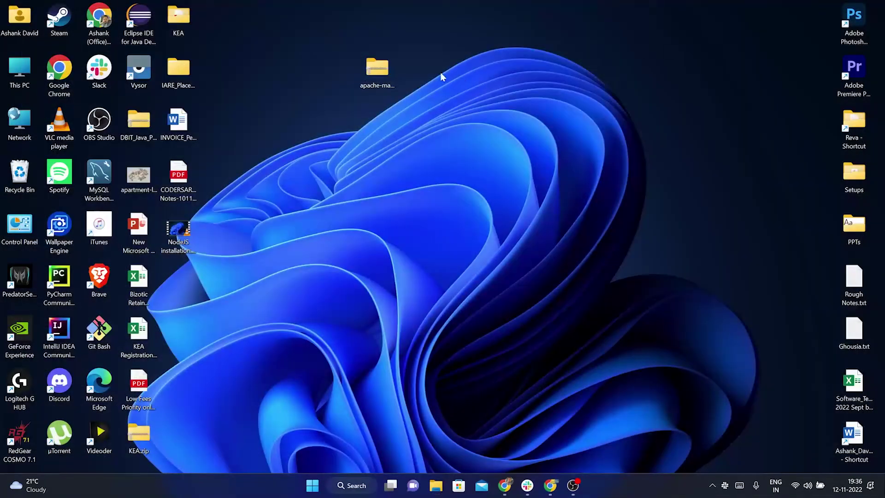
double_click(377, 72)
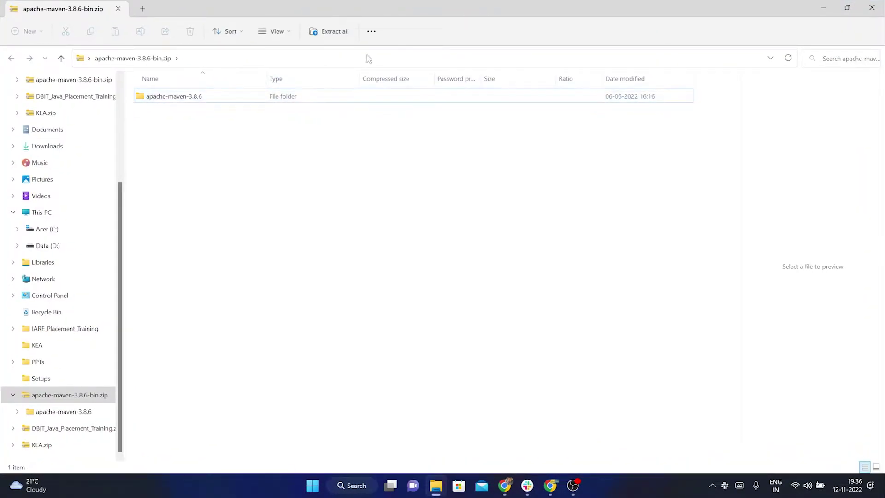
click(871, 8)
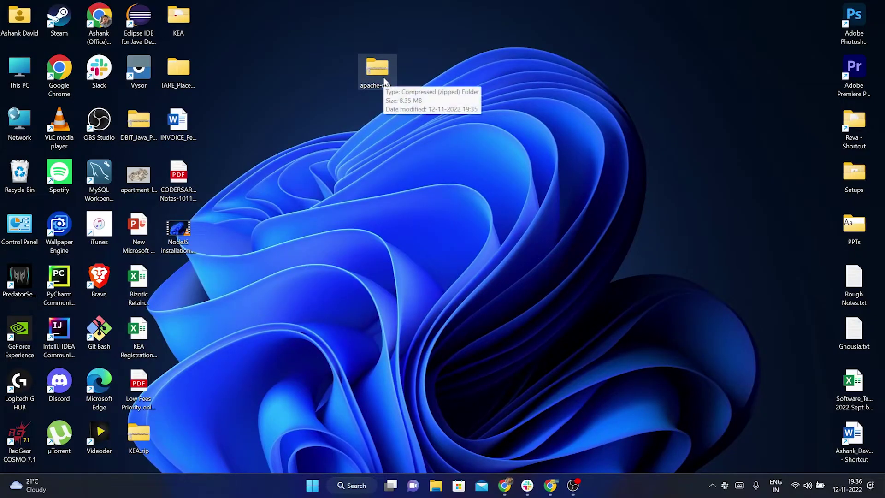
drag(384, 81, 355, 65)
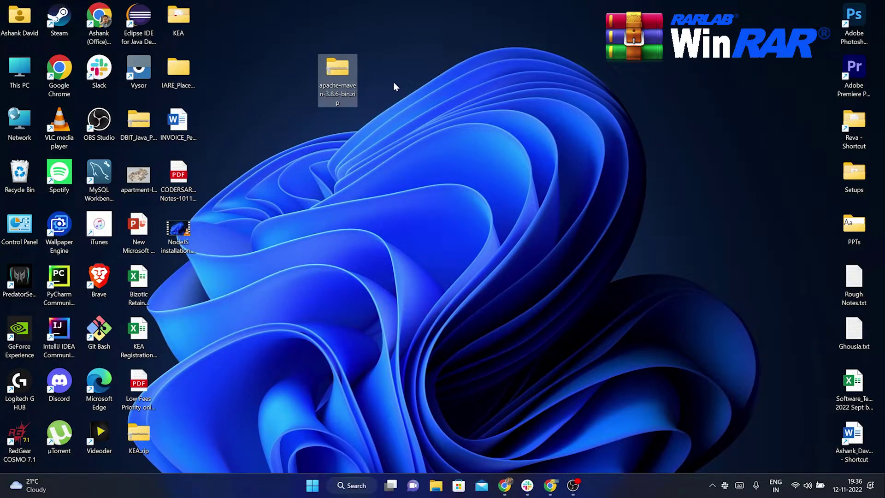
Extract the zip to the Desktop with WinRAR and place the new folder beside the zip.
mouse_move(342, 69)
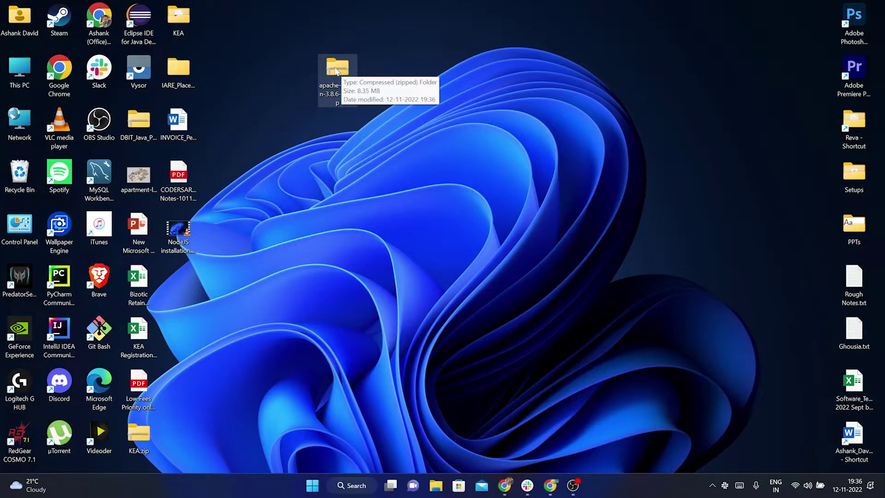
right_click(338, 69)
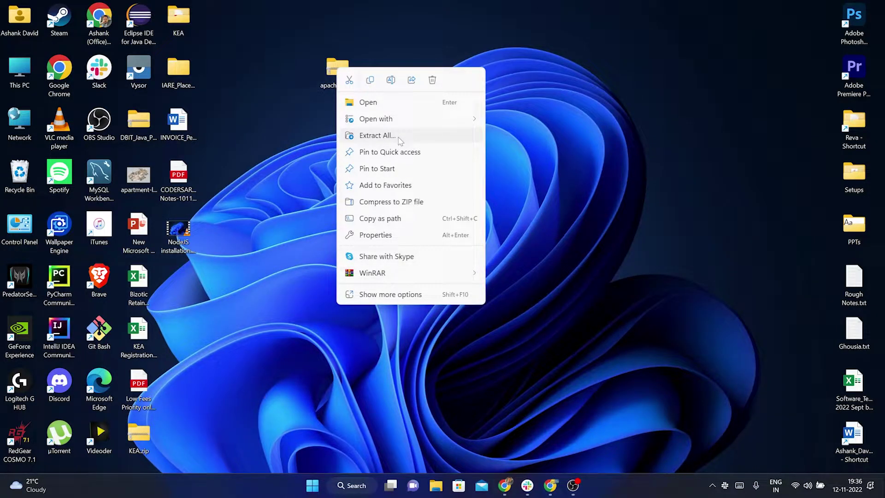
mouse_move(415, 276)
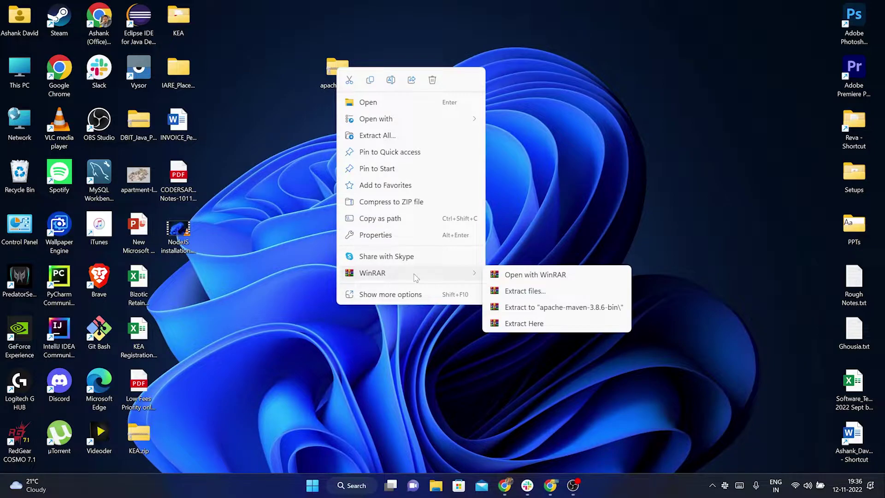
click(553, 290)
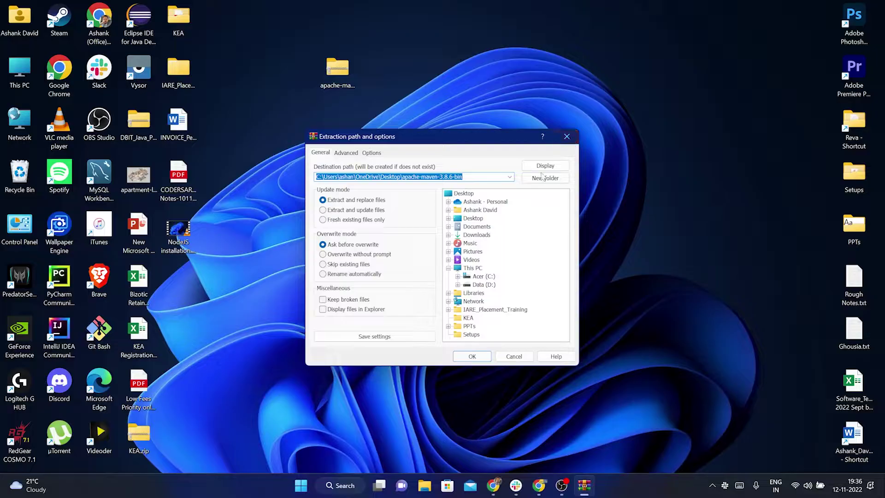
click(457, 194)
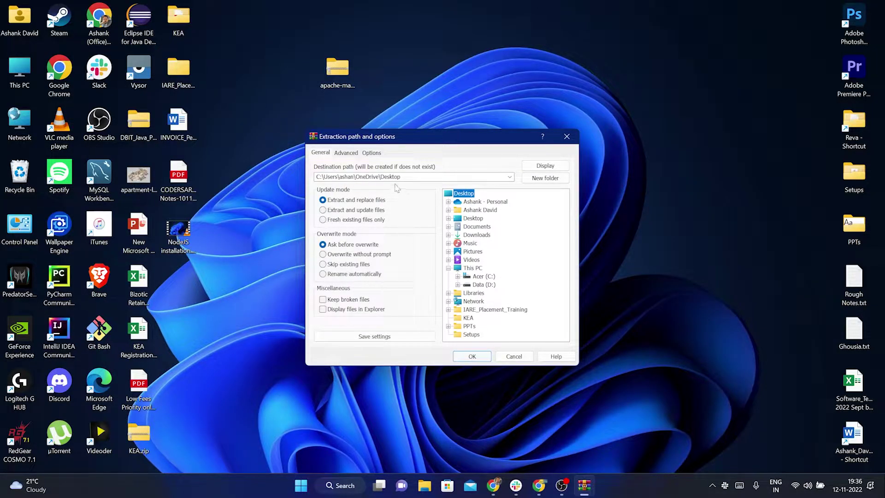
click(472, 358)
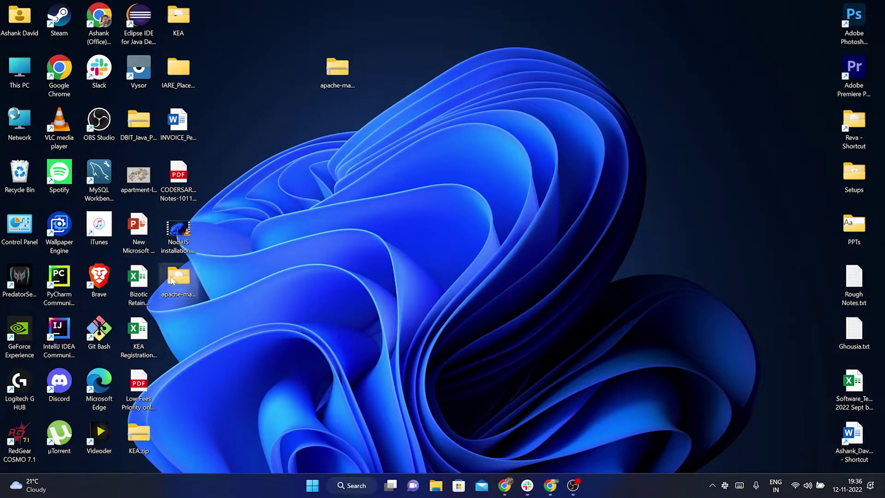
drag(176, 290, 374, 82)
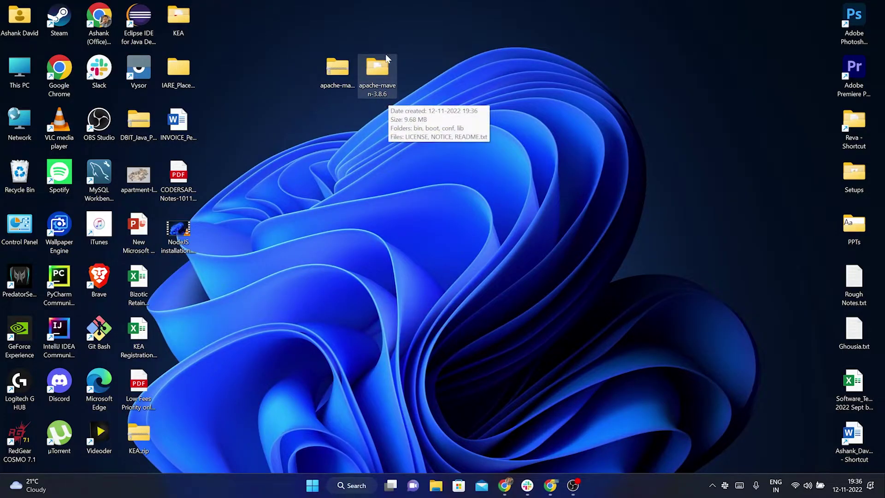
Check the extracted apache-maven-3.8.6 folder holds bin, boot, conf and lib, then right-click it.
double_click(381, 92)
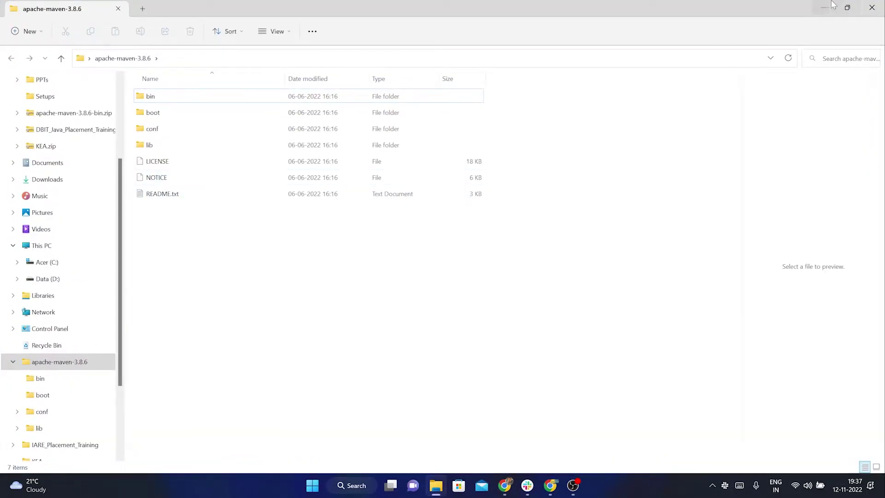
click(867, 8)
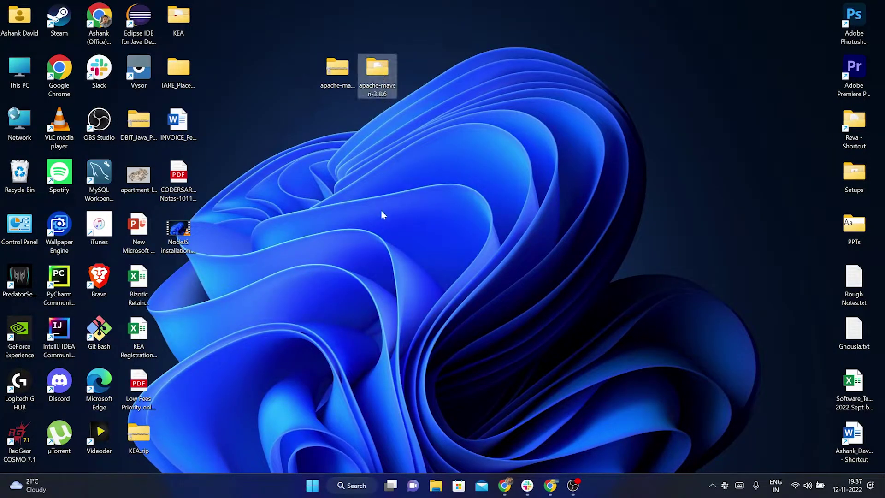
mouse_move(383, 70)
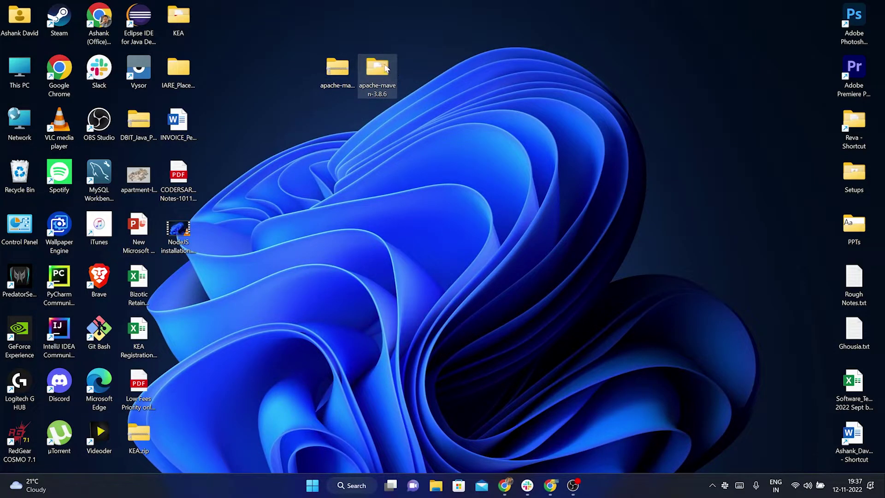
right_click(386, 65)
Copy the apache-maven-3.8.6 folder from the desktop into the root of drive C:.
click(420, 78)
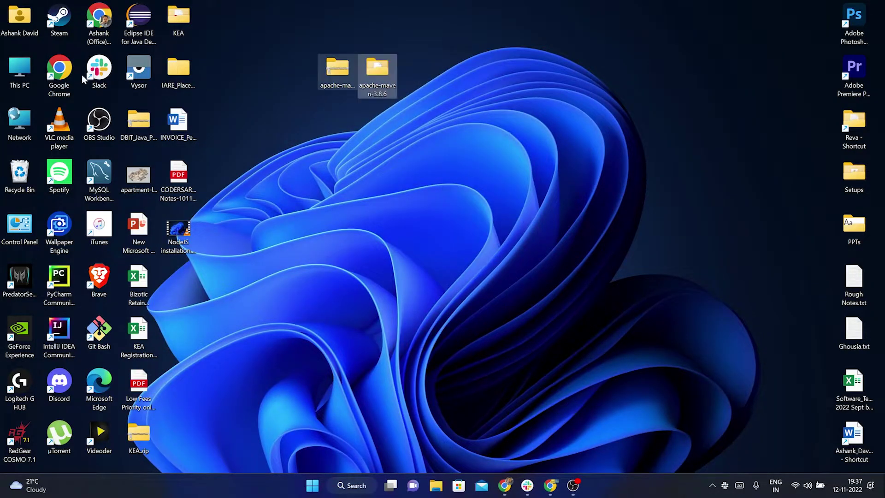
key(Return)
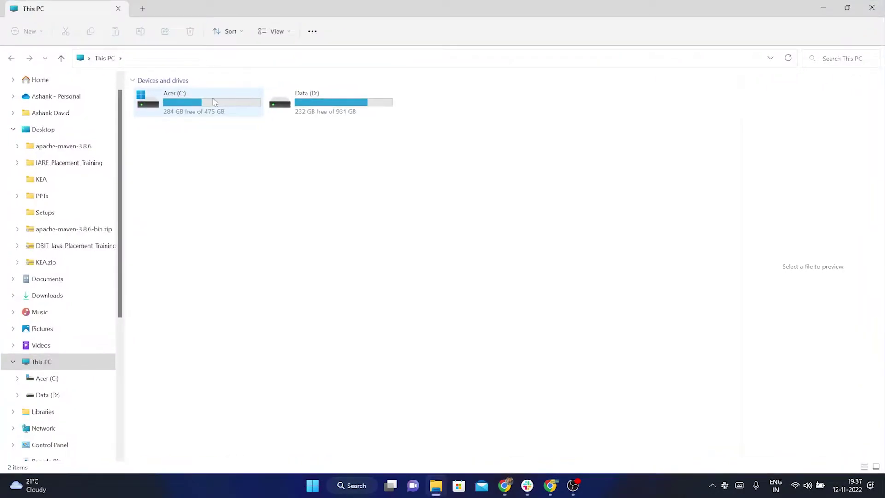
double_click(210, 102)
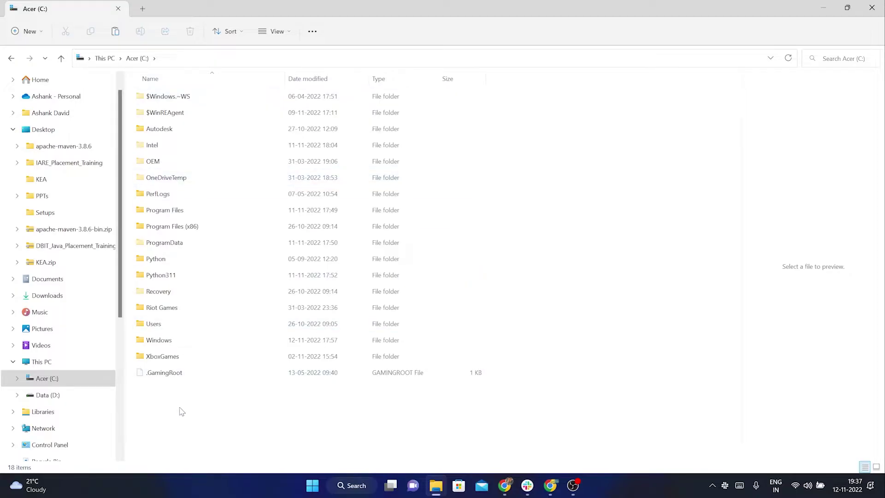
right_click(182, 411)
click(195, 424)
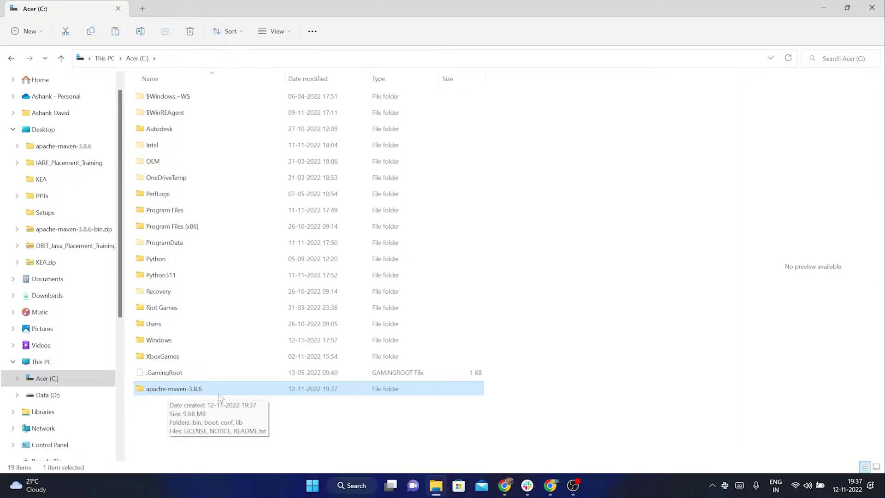
key(alt+Up)
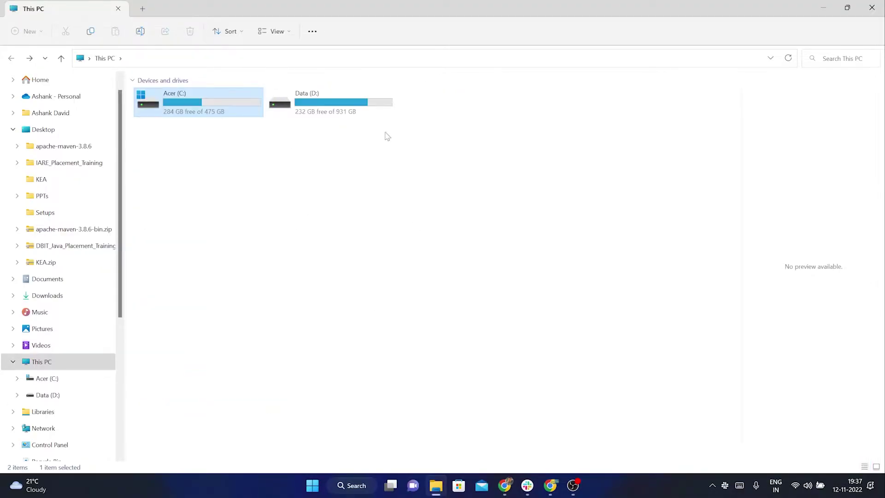
double_click(185, 103)
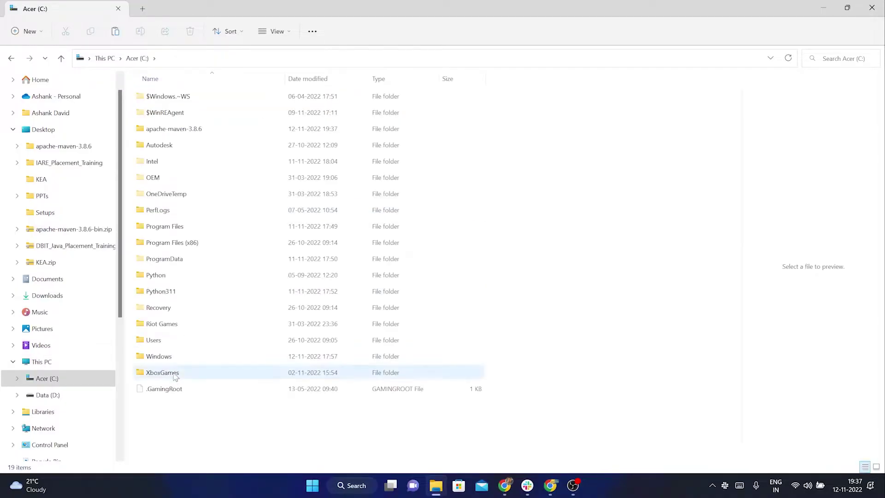
Open C:\apache-maven-3.8.6 to view its full path, then minimize Explorer and bring up Run.
click(168, 133)
double_click(169, 132)
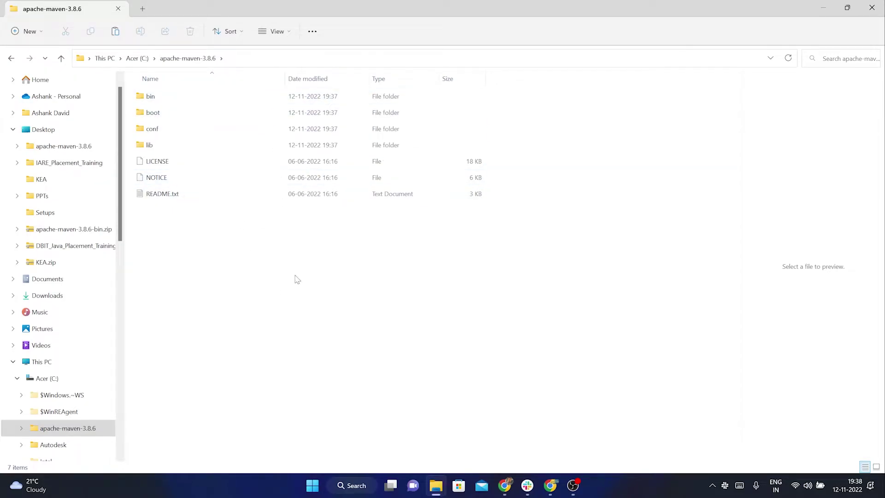
click(247, 59)
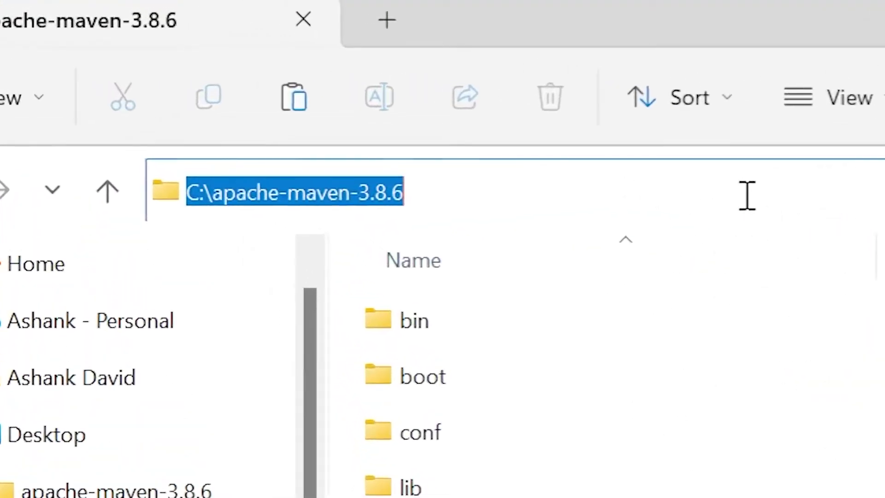
click(318, 315)
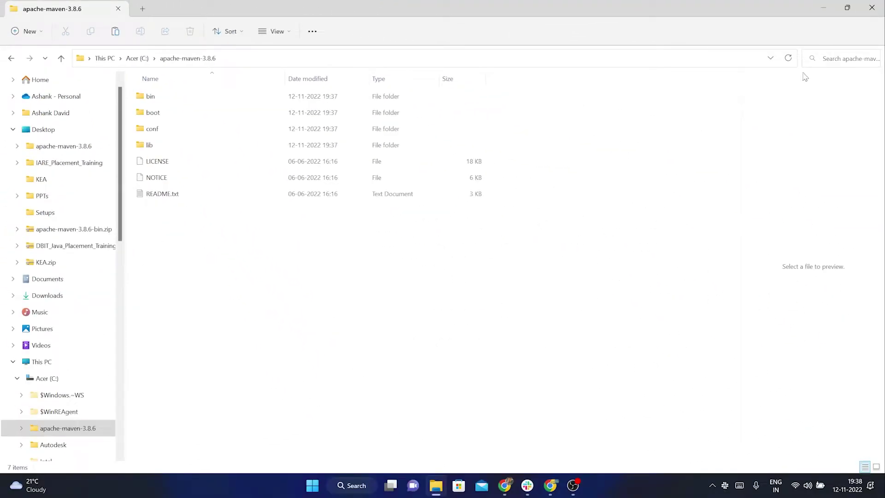
click(823, 7)
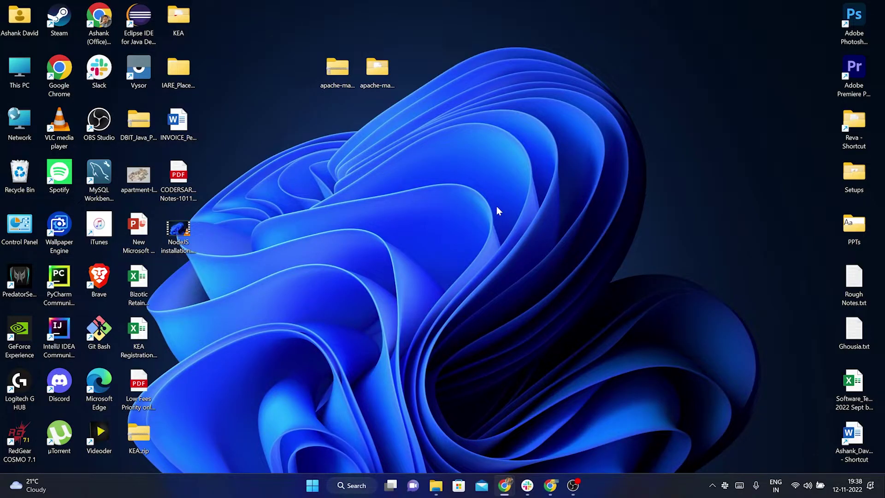
key(super+r)
In cmd, run java --version (18.0.1.1) and mvn --version (not recognized), then minimize.
click(79, 450)
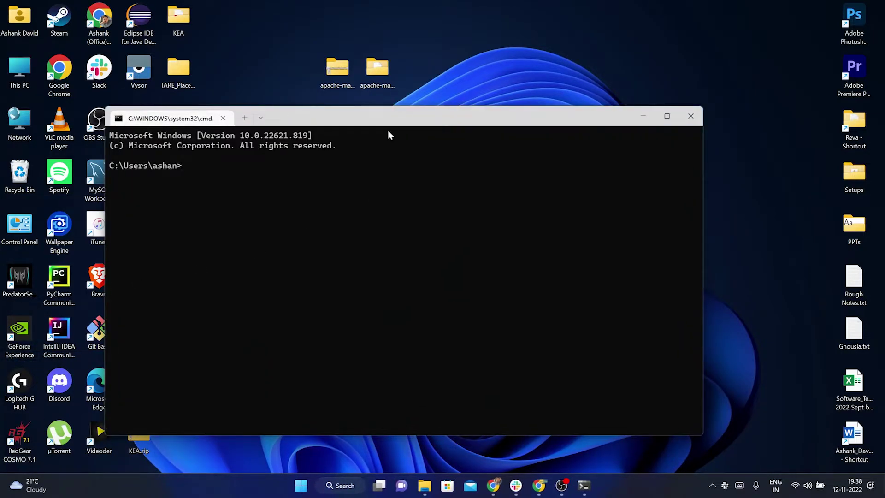
drag(389, 121, 472, 106)
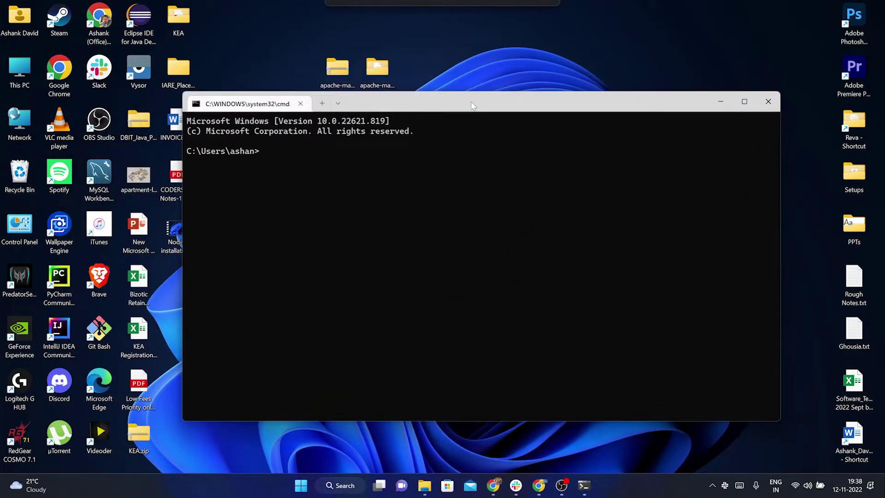
text(java)
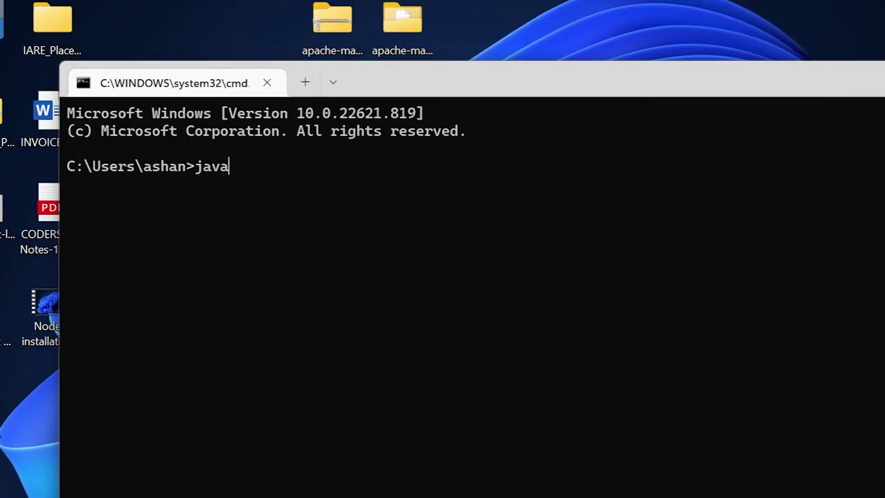
text( --version)
key(Return)
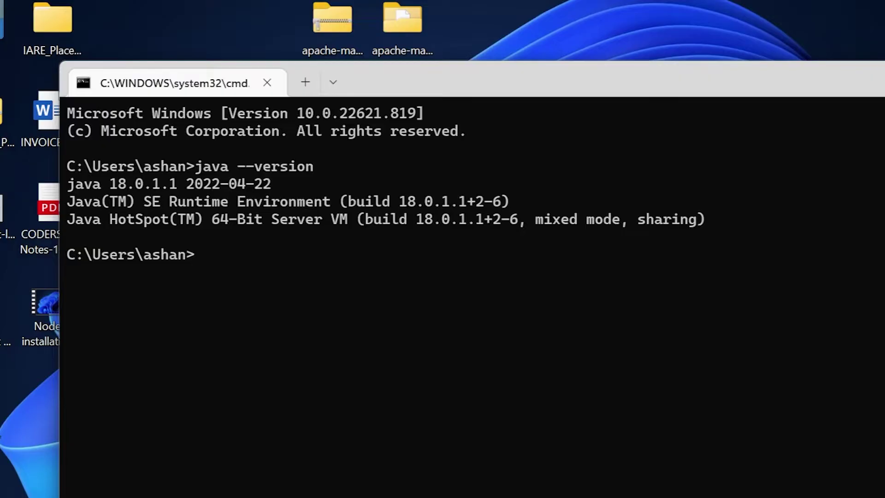
text(mvn --version)
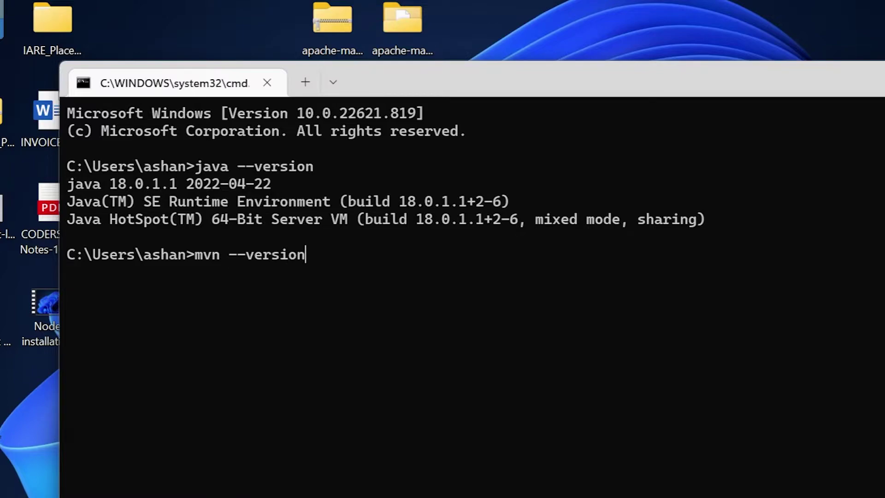
key(Return)
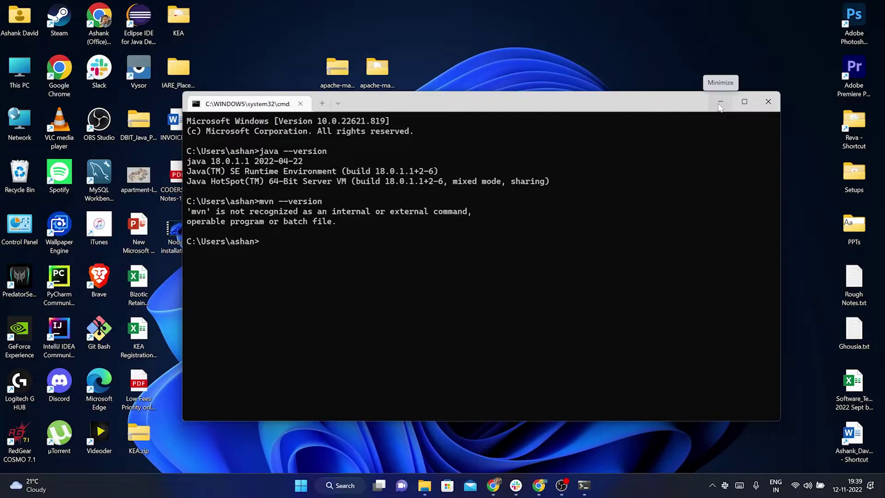
click(719, 104)
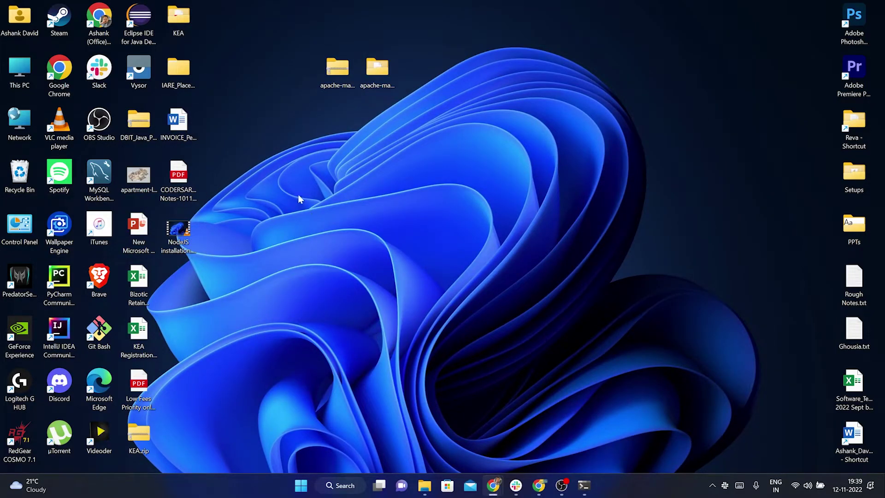
Go from This PC Properties through Advanced system settings to the Environment Variables dialog.
right_click(19, 77)
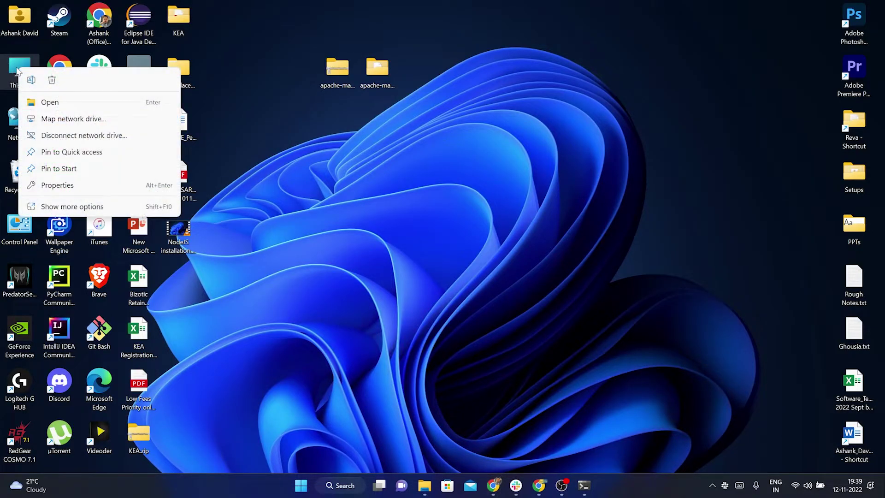
click(60, 186)
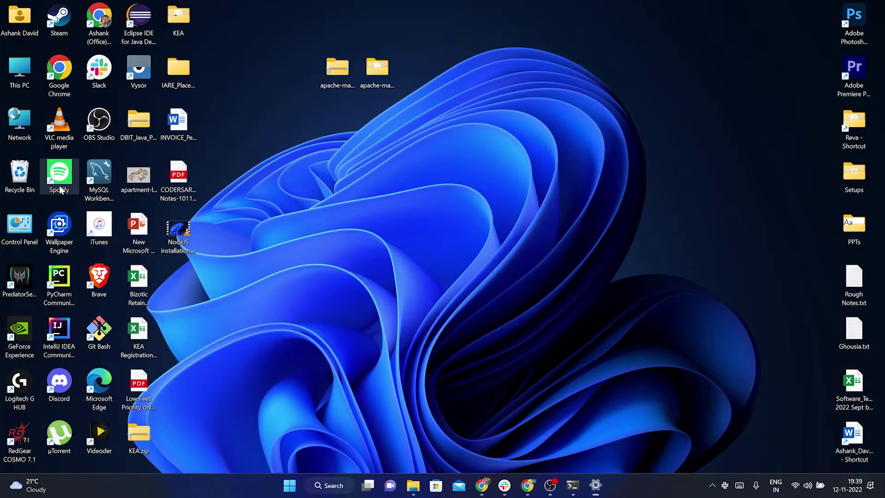
drag(737, 153, 443, 1)
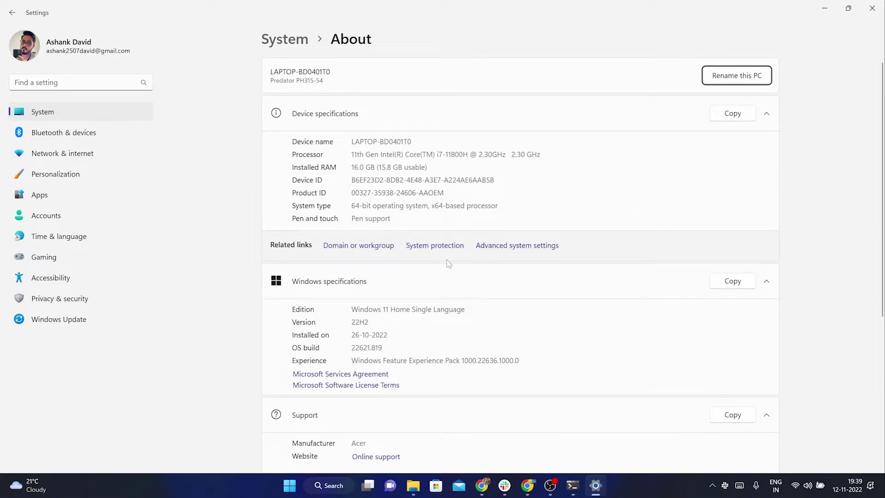
click(513, 249)
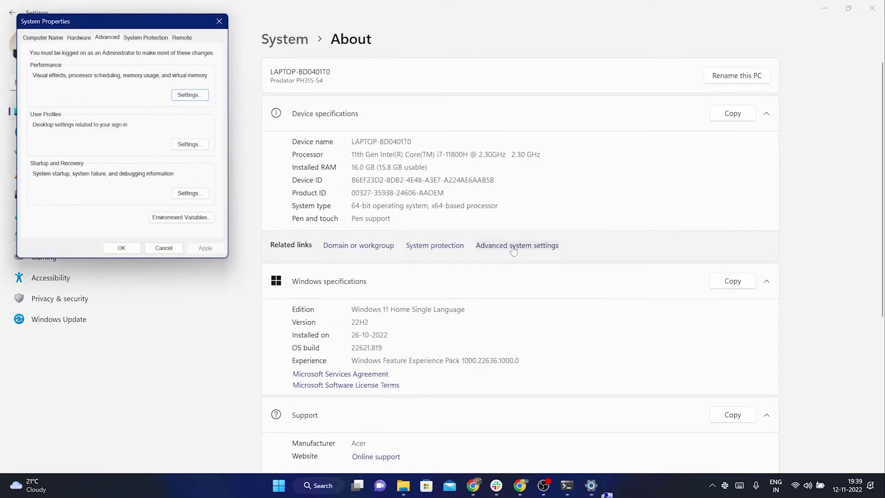
drag(151, 30, 437, 82)
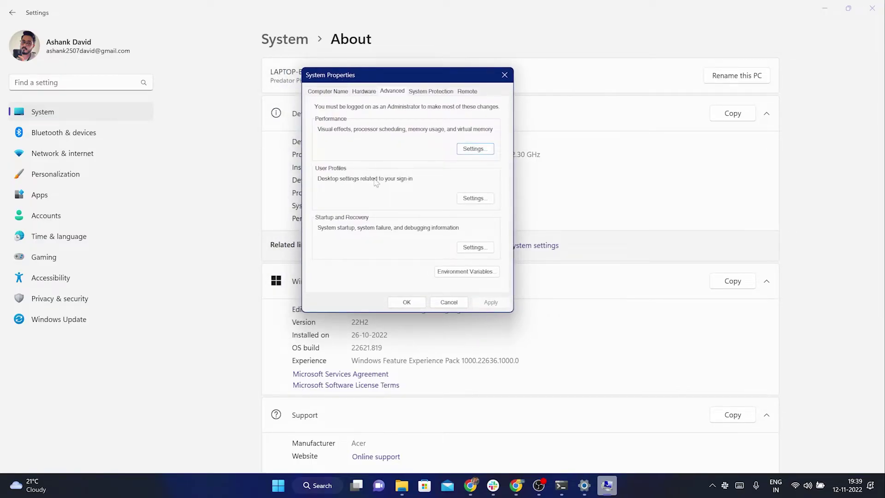
click(471, 273)
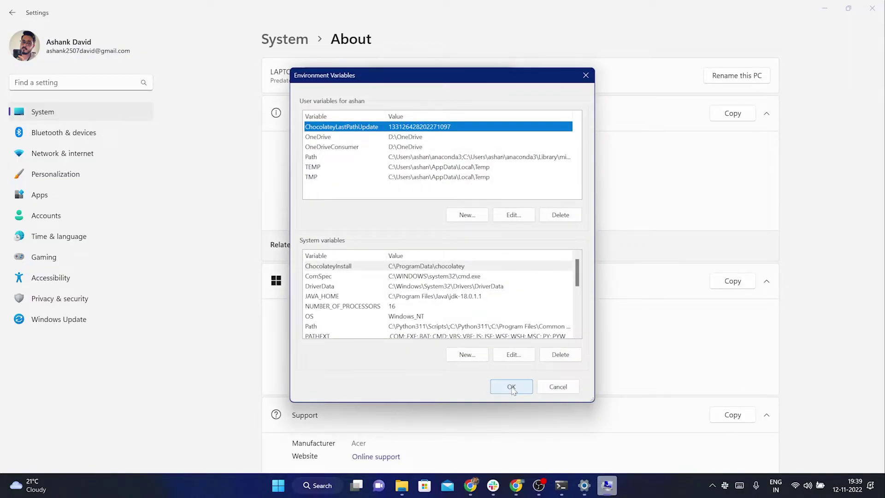
Start a new system variable named MAVEN_HOME and switch to File Explorer for its folder path.
drag(394, 85, 397, 78)
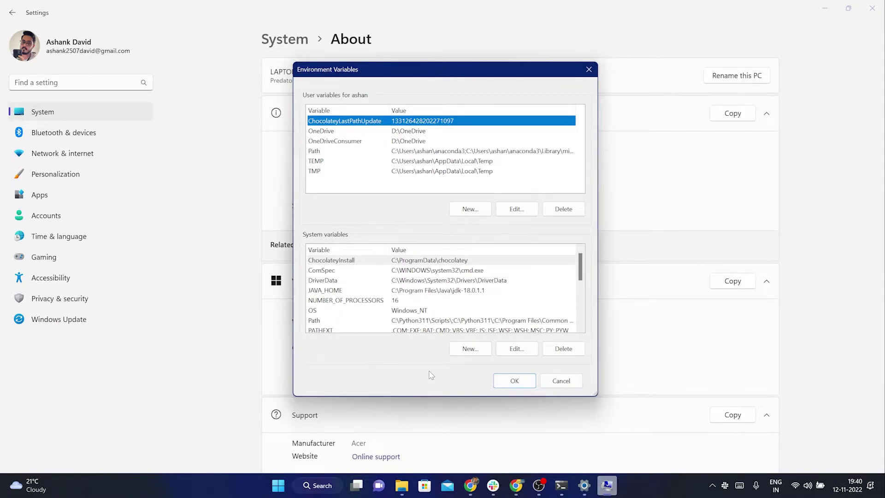
click(470, 350)
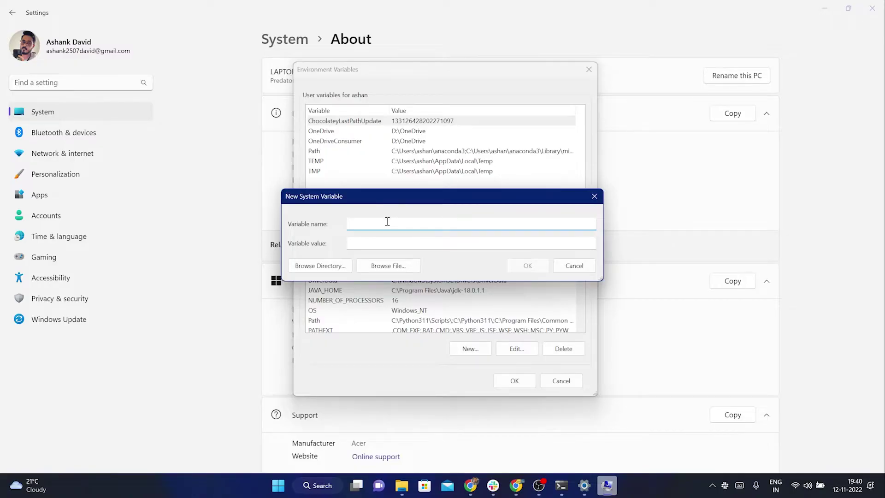
text(MAVEN_HOME)
drag(402, 224, 346, 224)
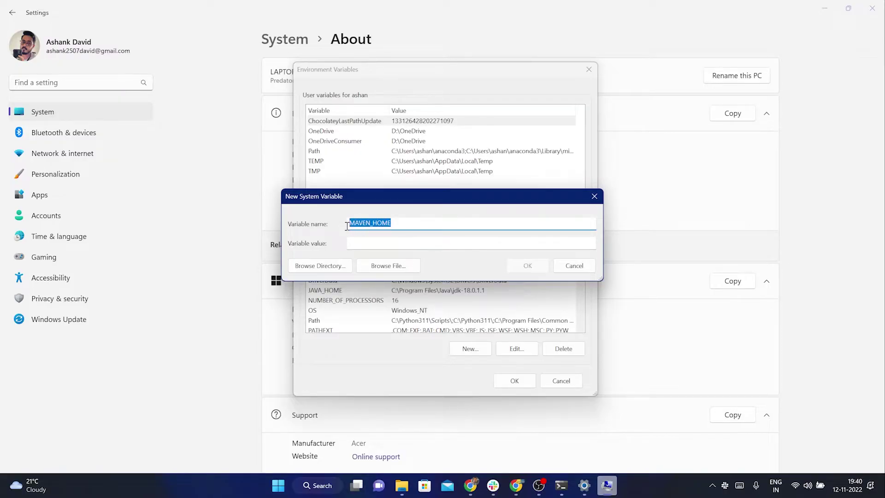
click(408, 223)
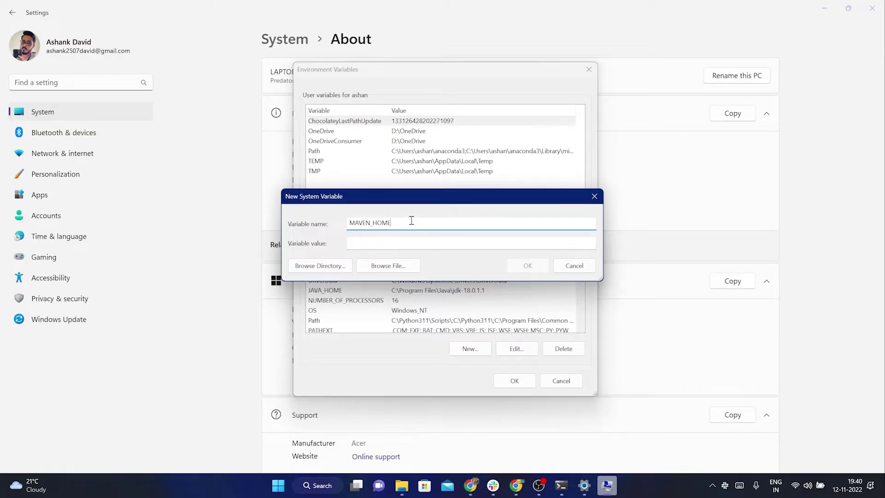
click(397, 243)
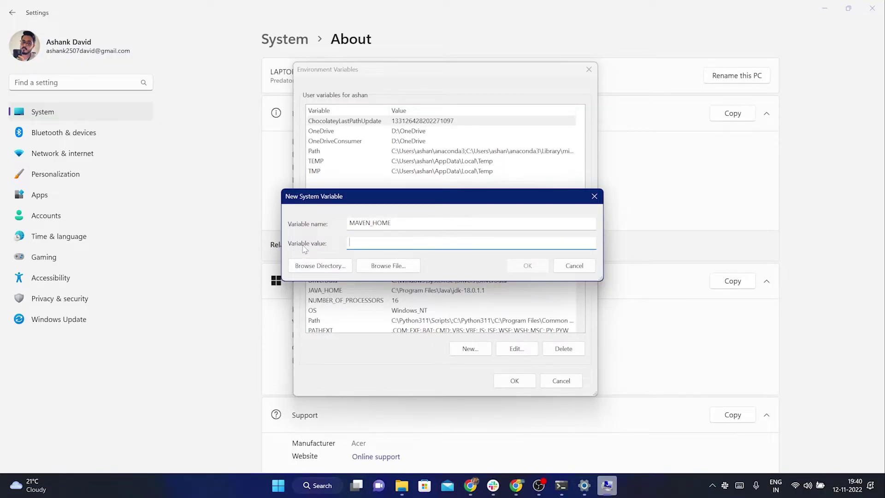
click(401, 485)
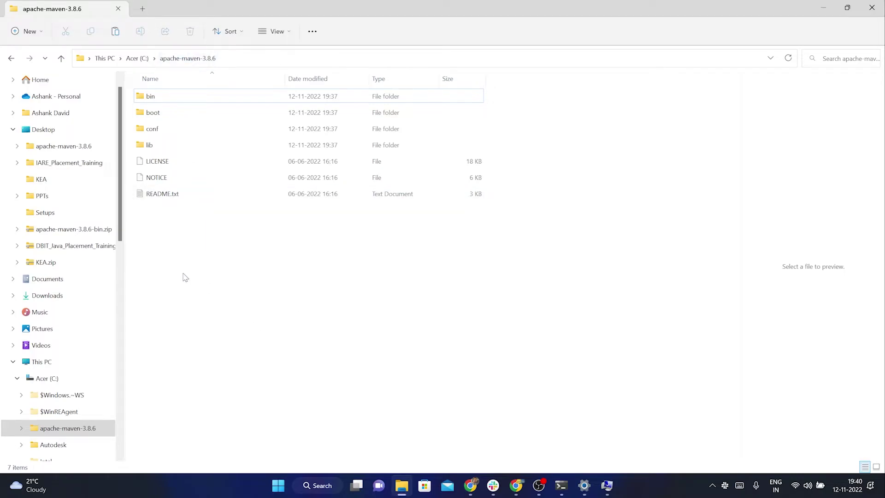
Copy the Maven folder path C:\apache-maven-3.8.6 from the address bar and return to the new variable.
key(alt+Up)
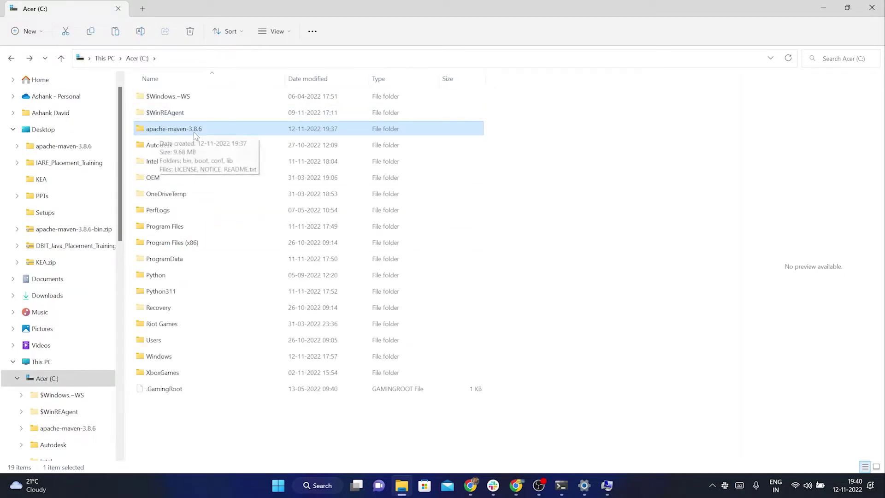
double_click(194, 133)
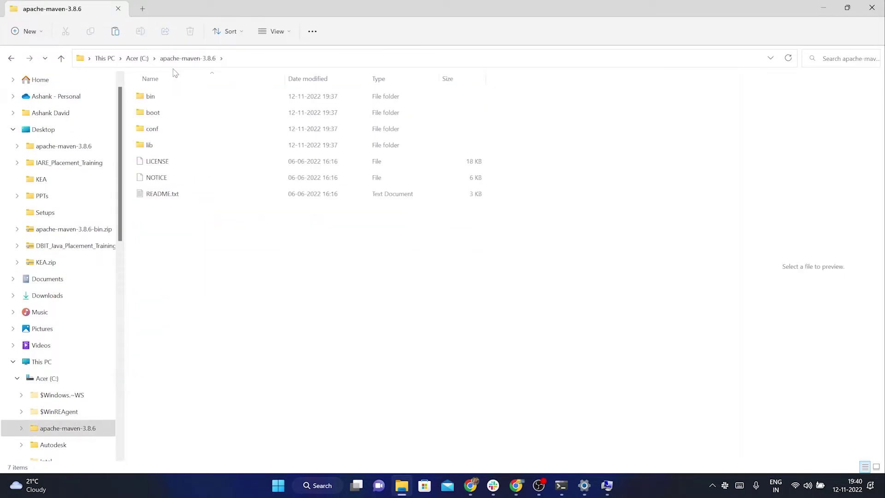
click(260, 58)
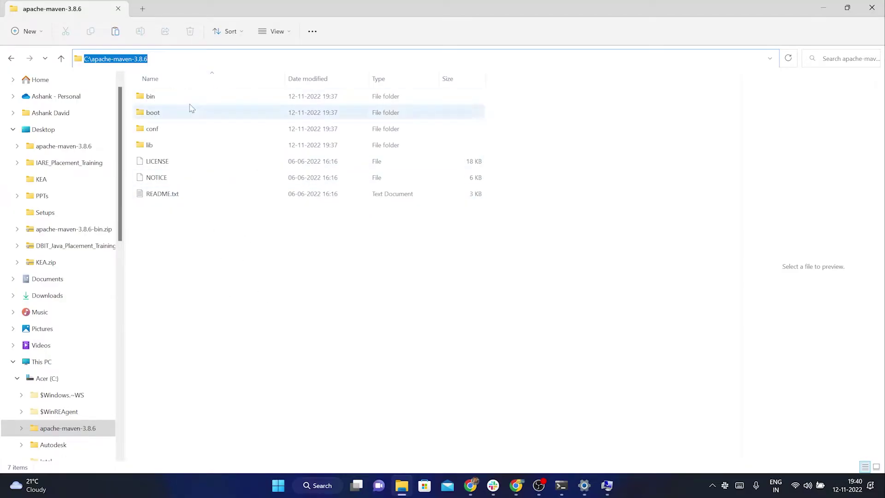
click(235, 287)
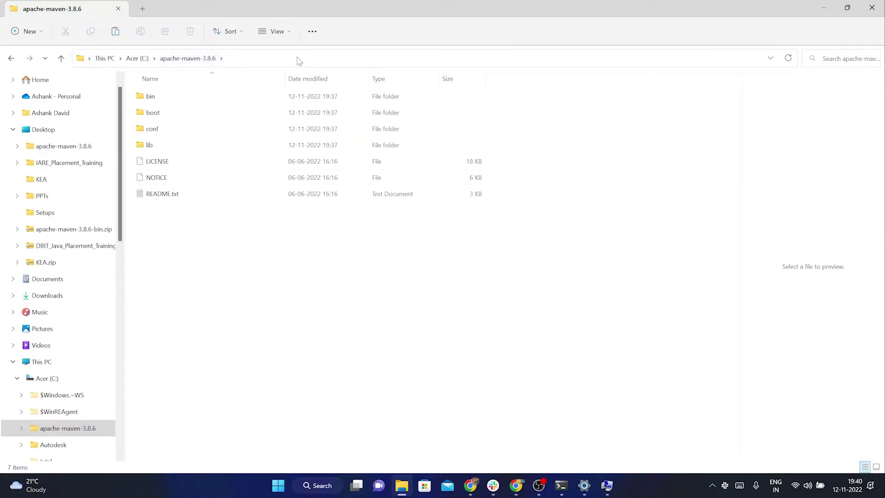
click(278, 60)
key(ctrl+c)
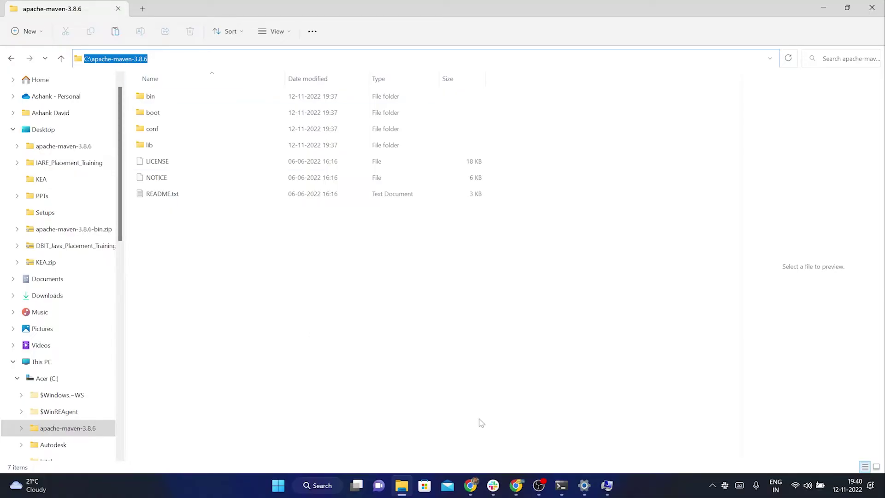
click(608, 486)
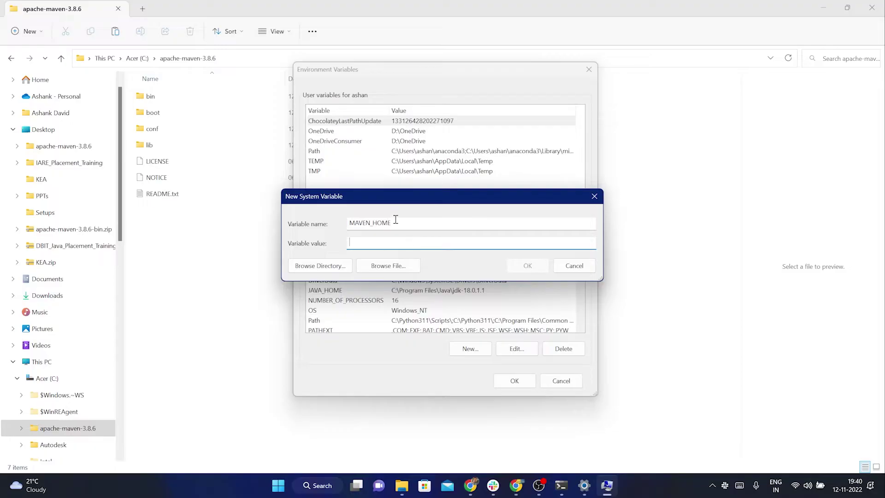
Paste C:\apache-maven-3.8.6 as MAVEN_HOME's value, save it, and select the new entry.
key(ctrl+v)
key(shift+Tab)
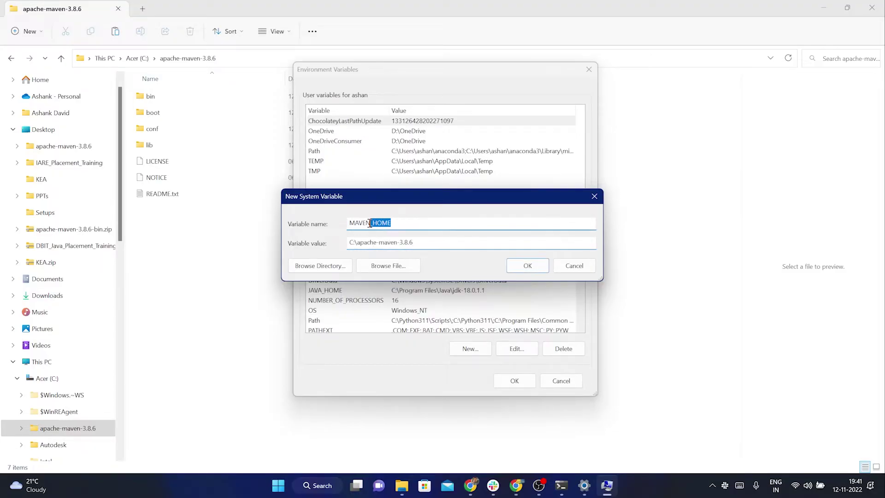
key(Tab)
key(ctrl+c)
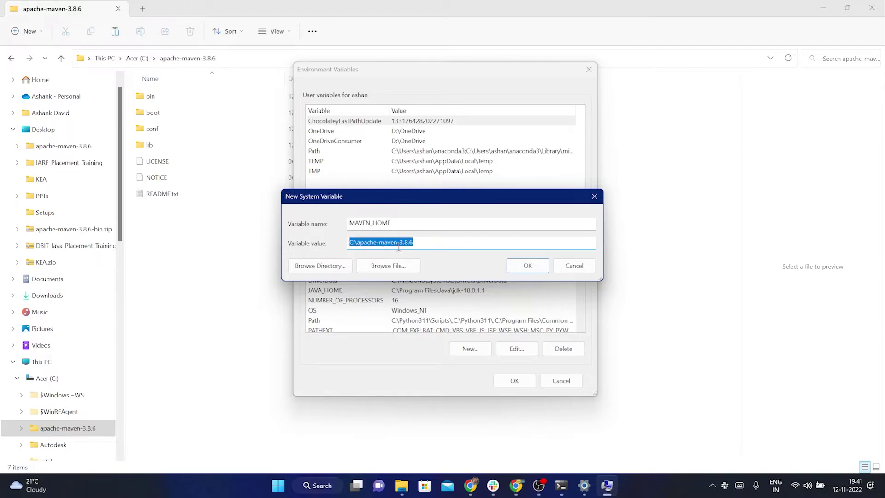
click(439, 245)
click(536, 268)
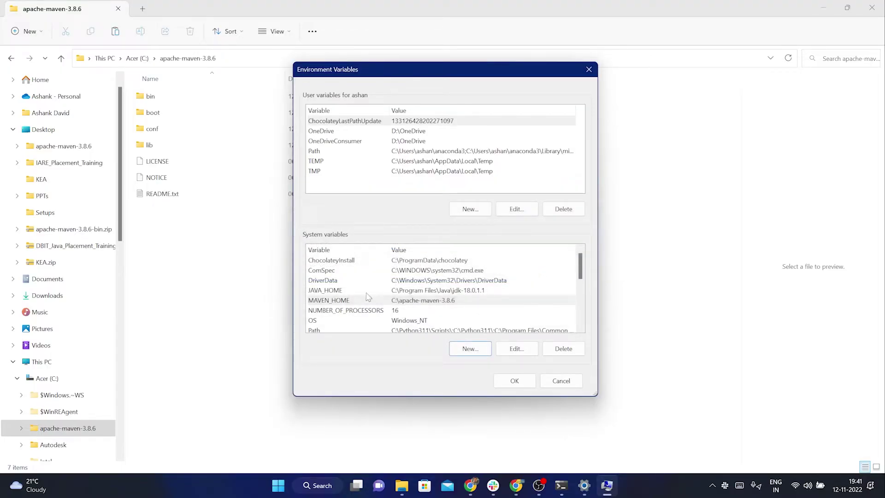
click(333, 301)
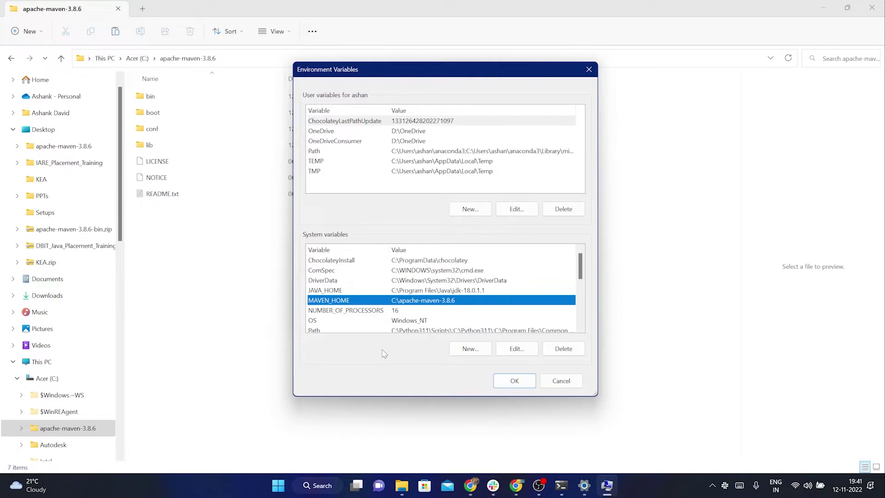
Create a new system variable named M2_HOME with the pasted value C:\apache-maven-3.8.6 and save it.
click(477, 357)
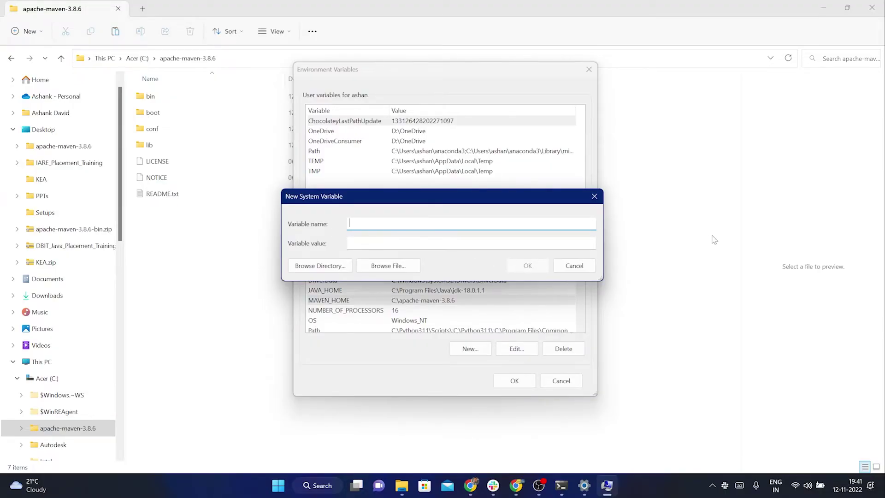
text(M2_HOME)
click(431, 247)
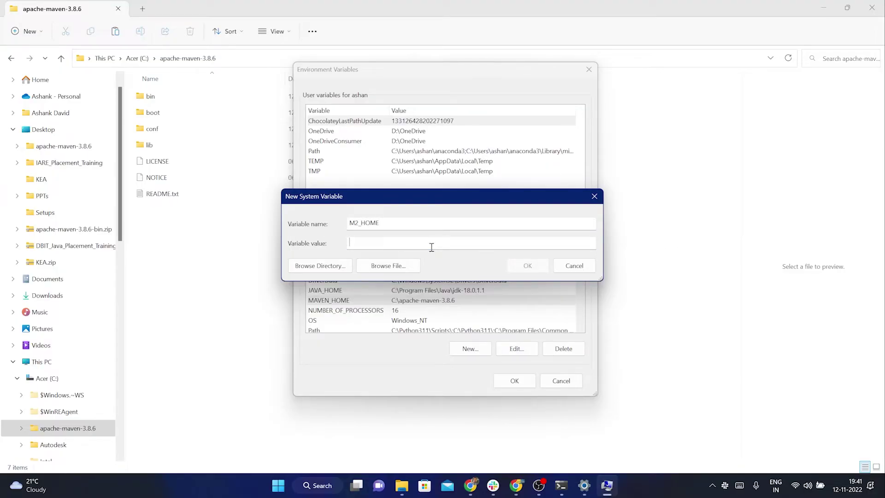
key(ctrl+v)
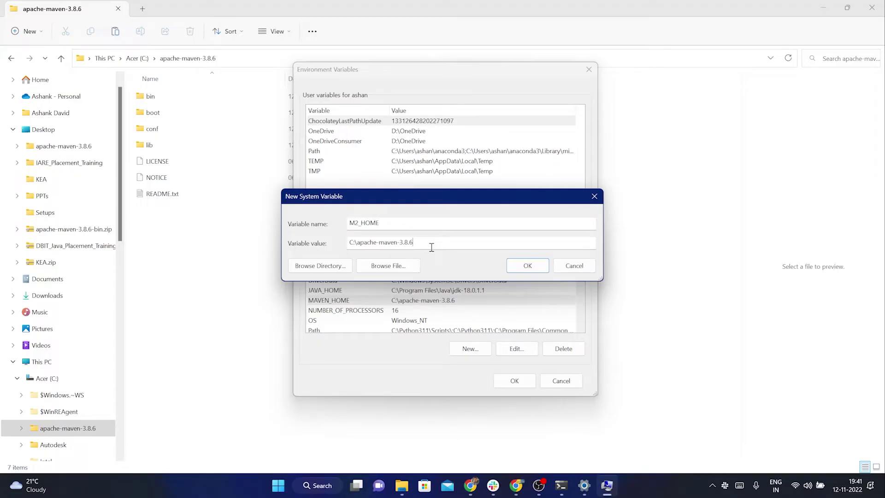
drag(385, 226, 344, 225)
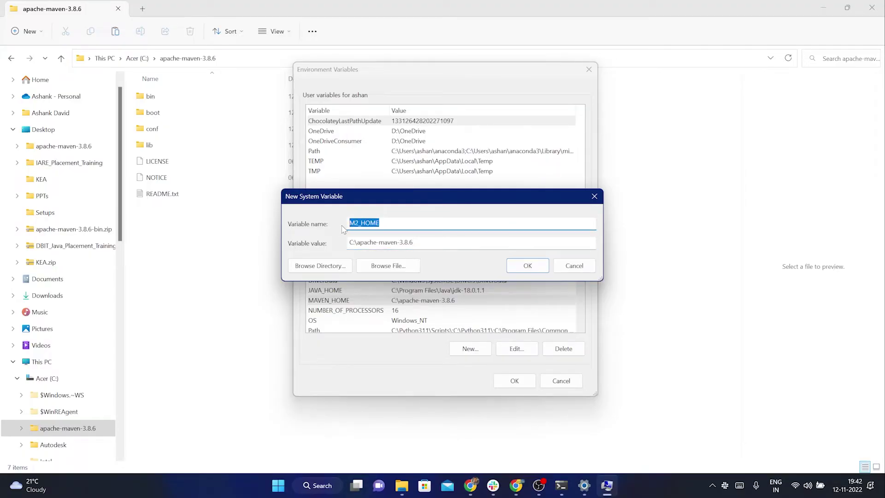
click(402, 223)
double_click(350, 240)
click(443, 248)
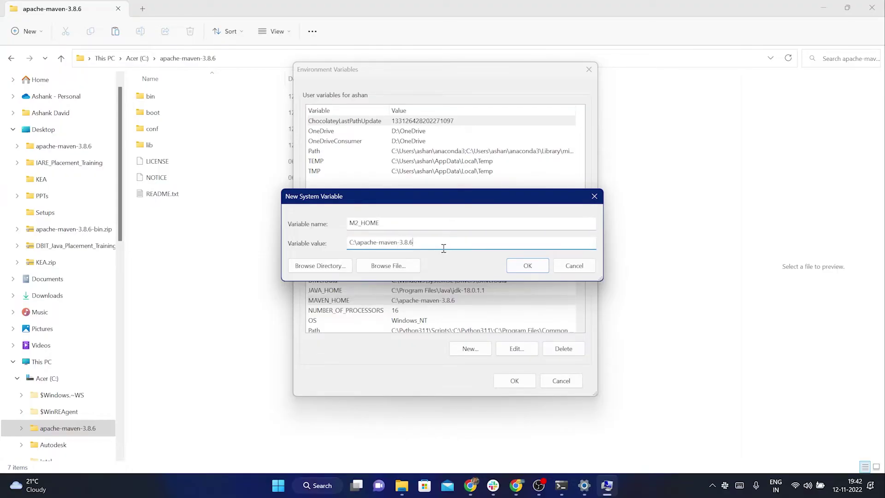
click(514, 271)
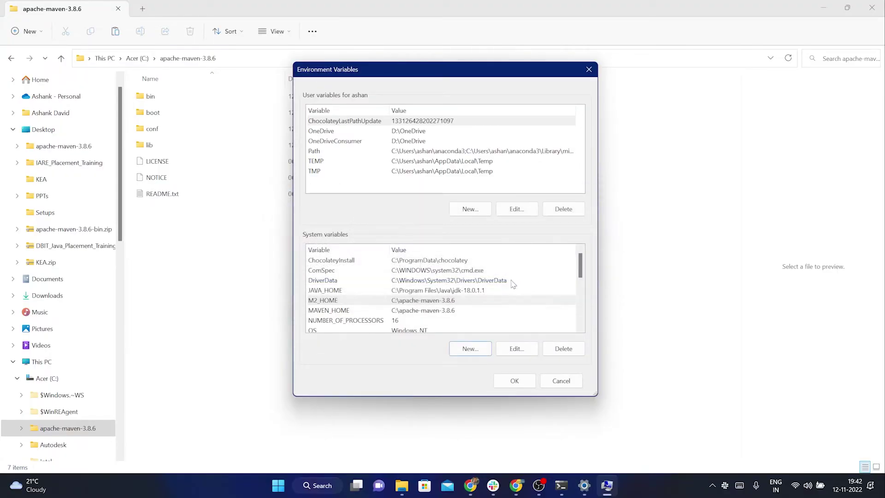
Open the system Path variable's entry list for editing, then bring File Explorer back to the front.
click(341, 300)
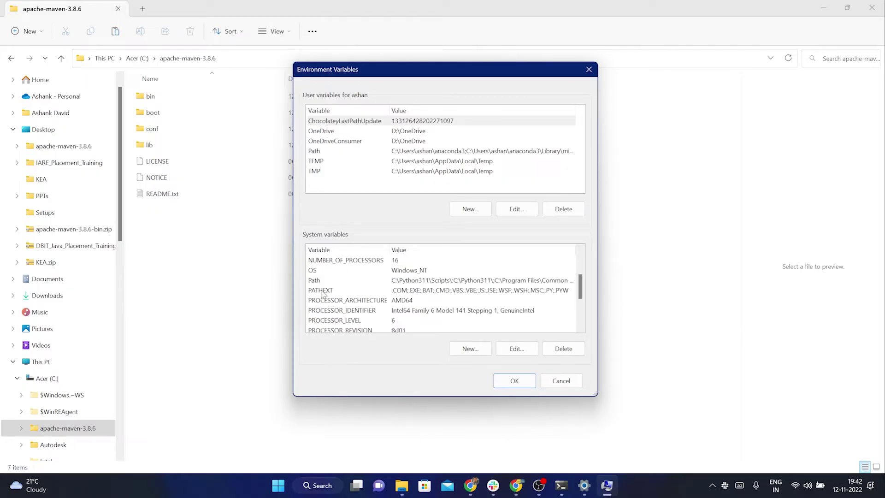
scroll(326, 298, down, 1)
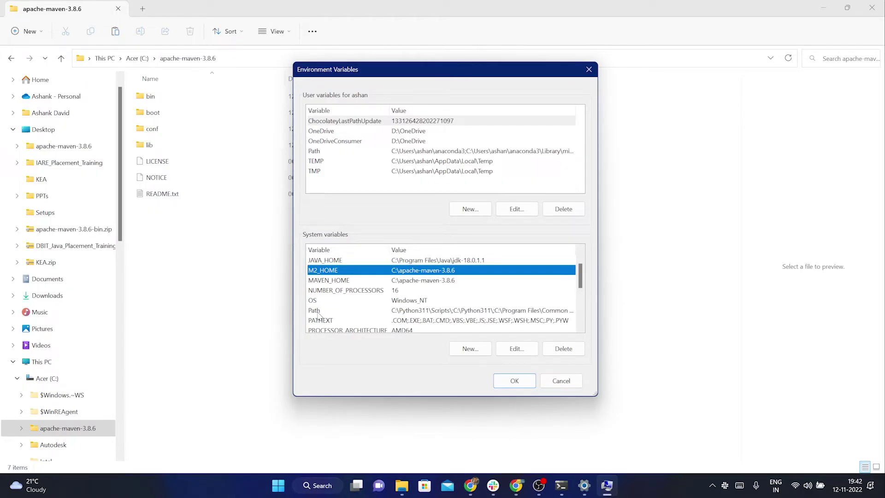
click(321, 312)
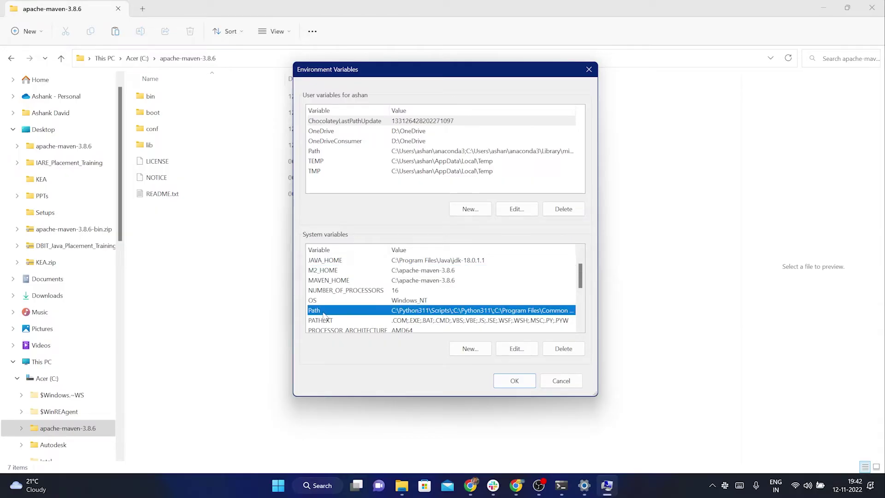
click(516, 349)
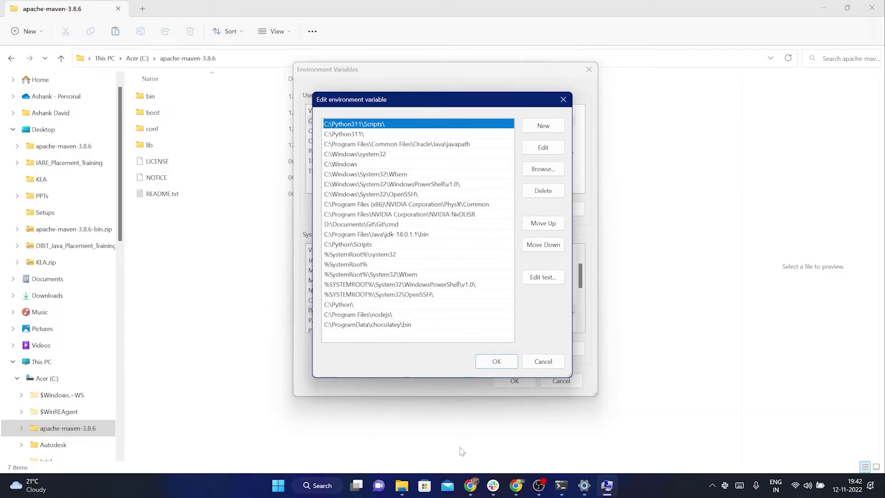
click(182, 254)
Open the Maven bin folder and reveal its full path C:\apache-maven-3.8.6\bin for copying.
click(165, 97)
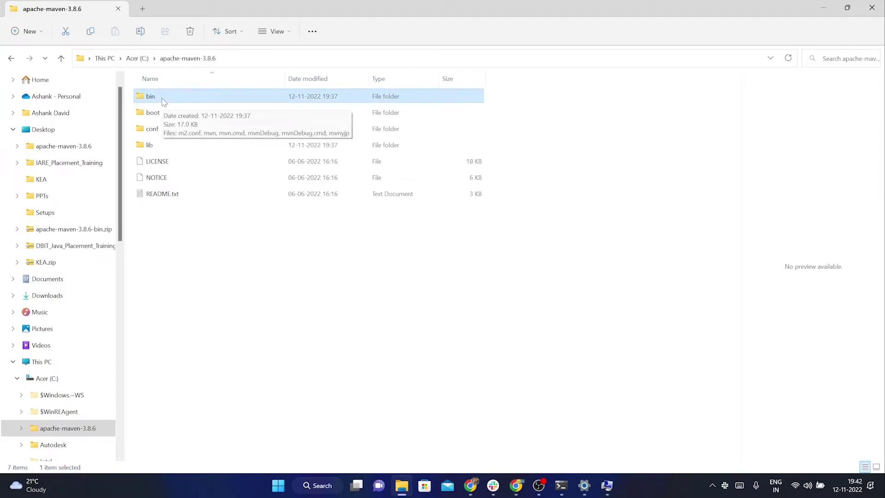
double_click(164, 97)
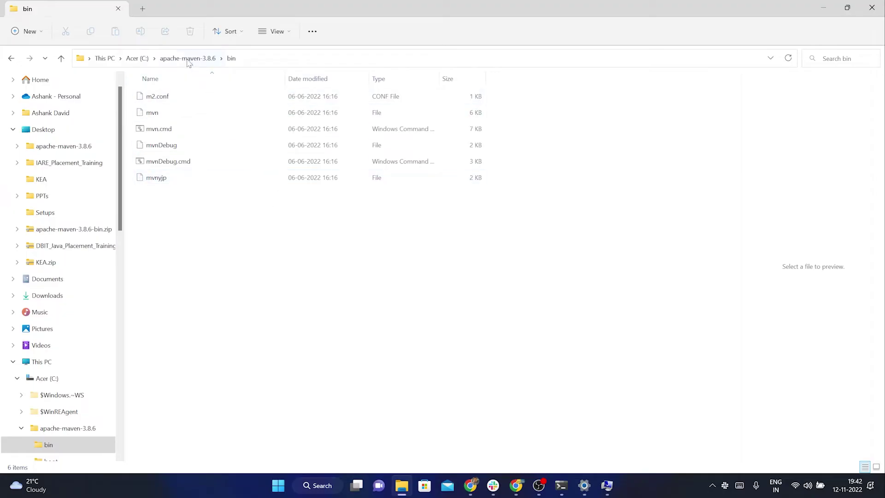
click(295, 59)
key(ctrl+c)
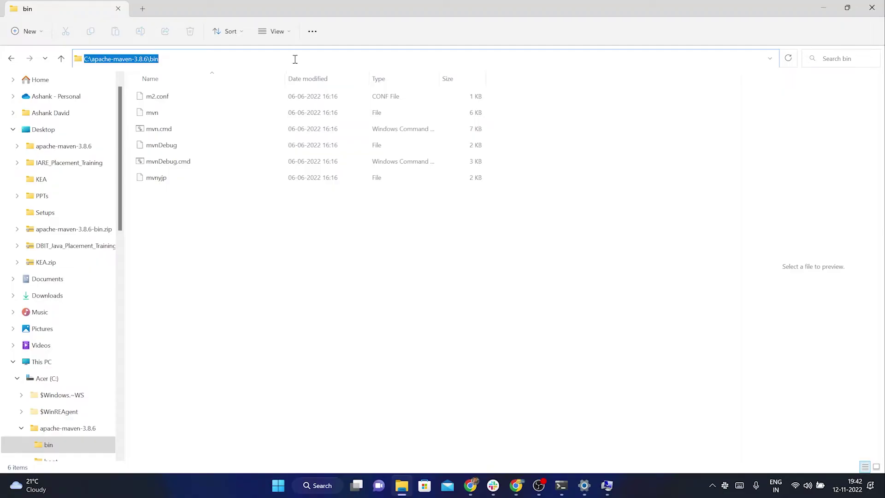
Add C:\apache-maven-3.8.6\bin as a new entry in the system Path and confirm it.
click(607, 486)
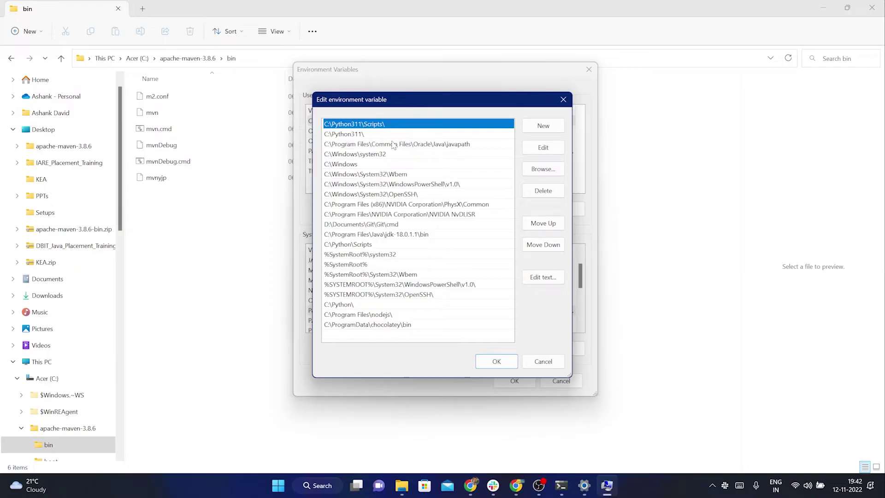
click(543, 126)
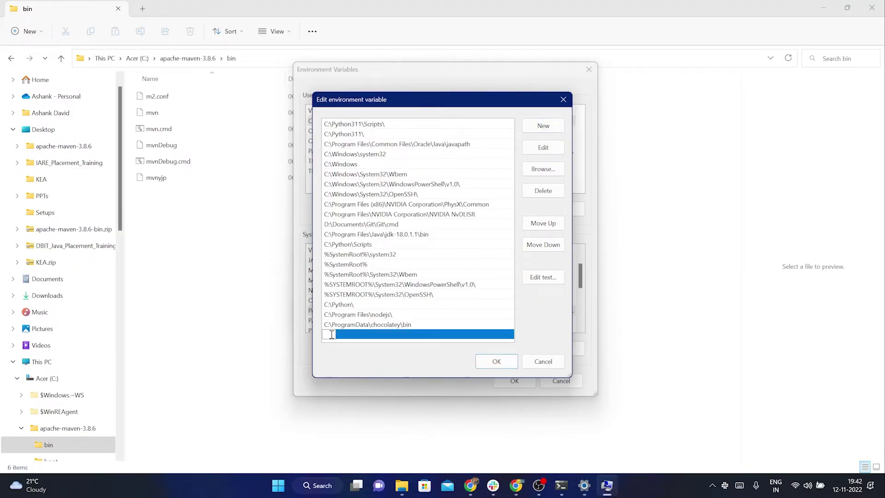
key(ctrl+v)
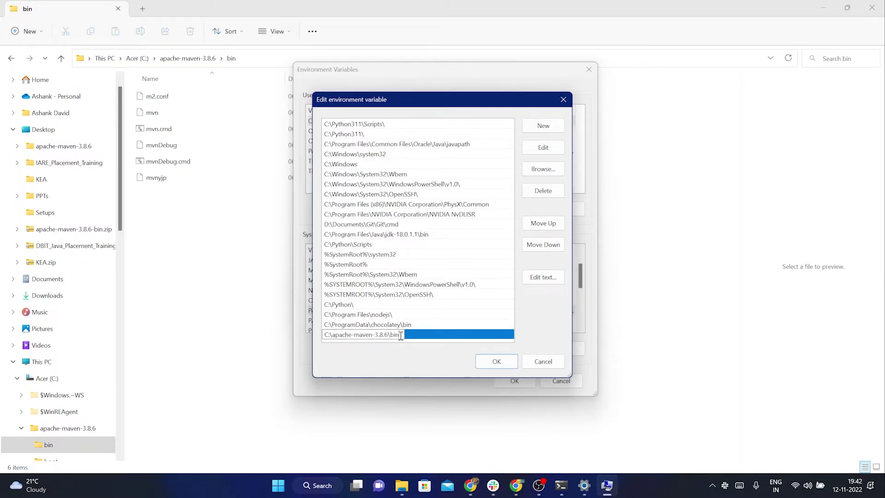
click(496, 362)
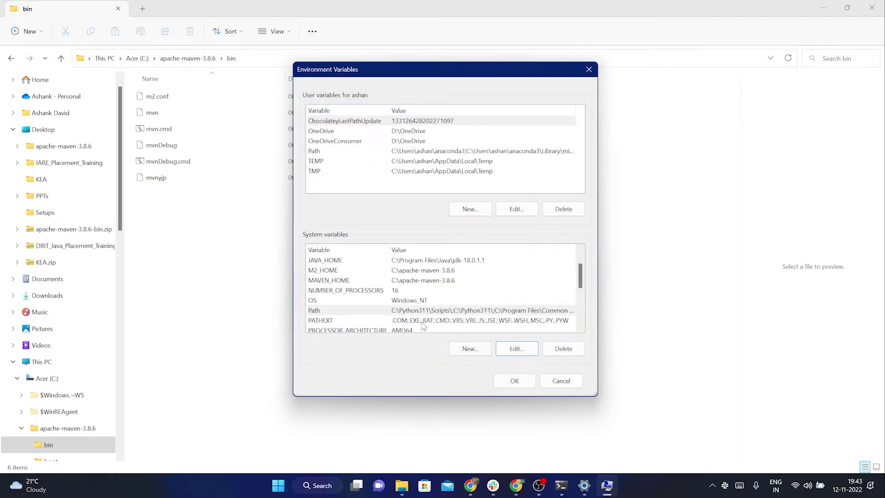
Check that the MAVEN_HOME and M2_HOME system variables are both listed correctly.
click(412, 314)
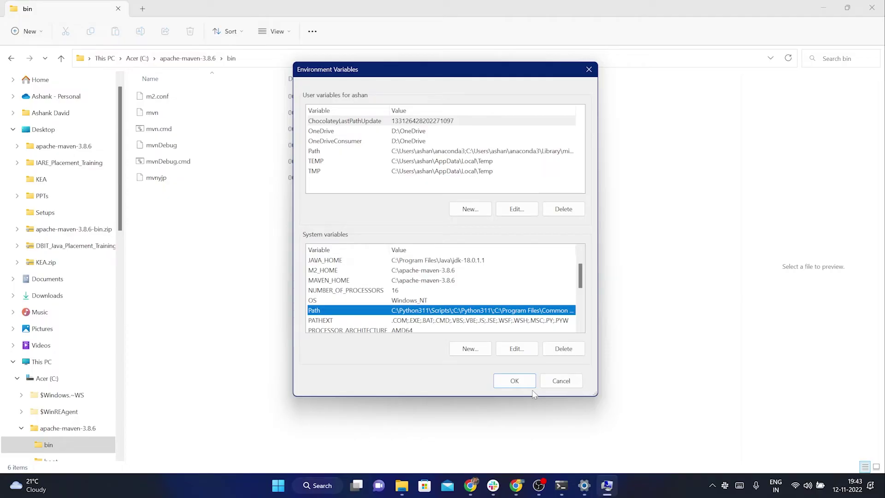
click(338, 281)
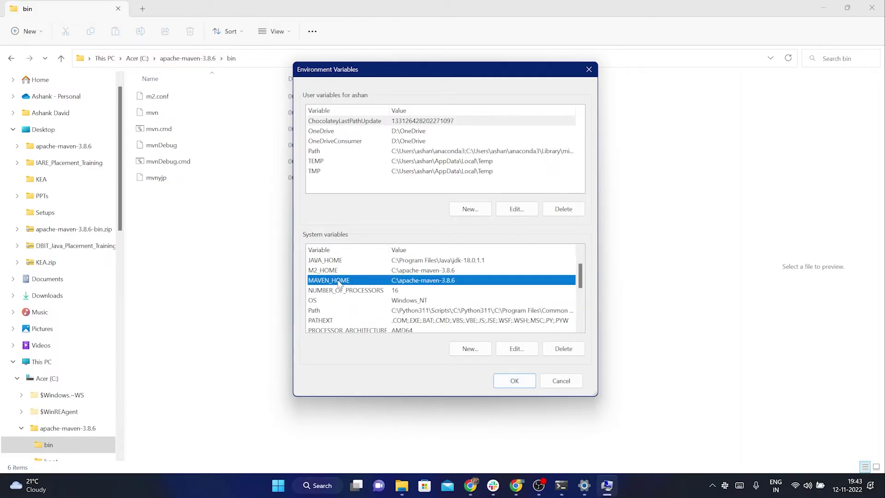
click(341, 272)
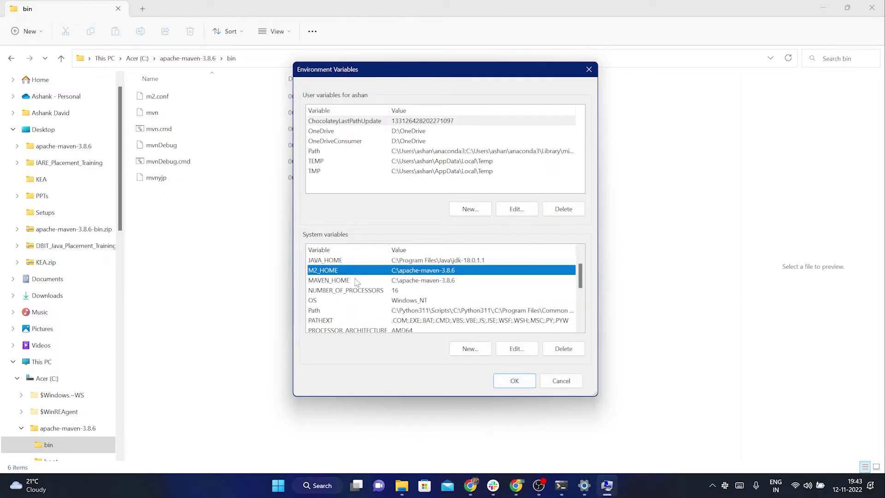
click(357, 280)
click(357, 272)
click(357, 279)
click(356, 274)
click(358, 280)
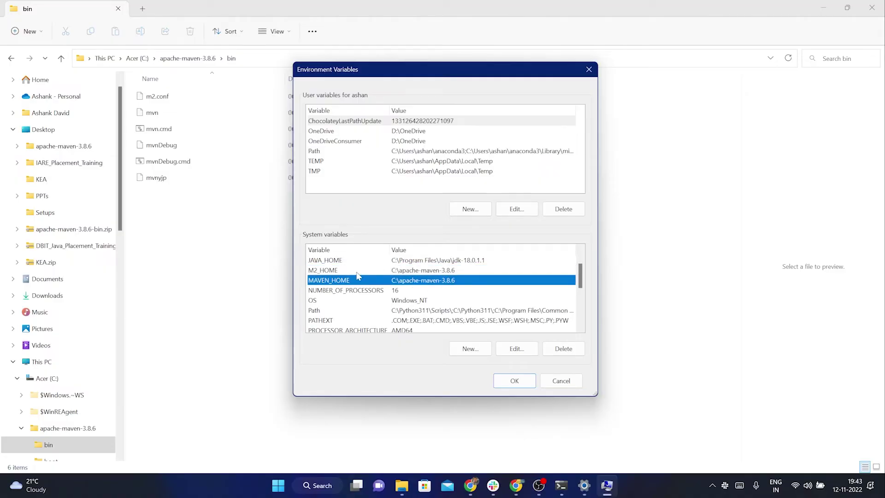
click(356, 273)
click(357, 280)
Verify the bin entry in Path, then OK the Path editor, Environment Variables and System Properties.
click(333, 311)
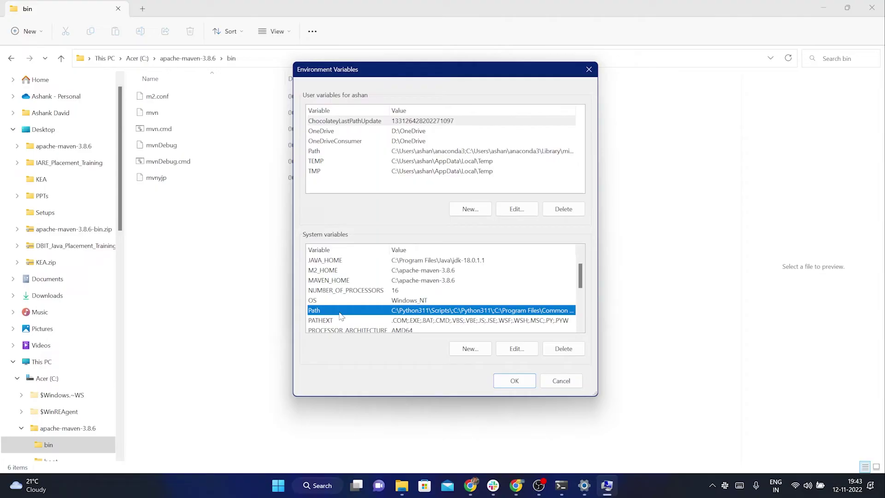
double_click(340, 312)
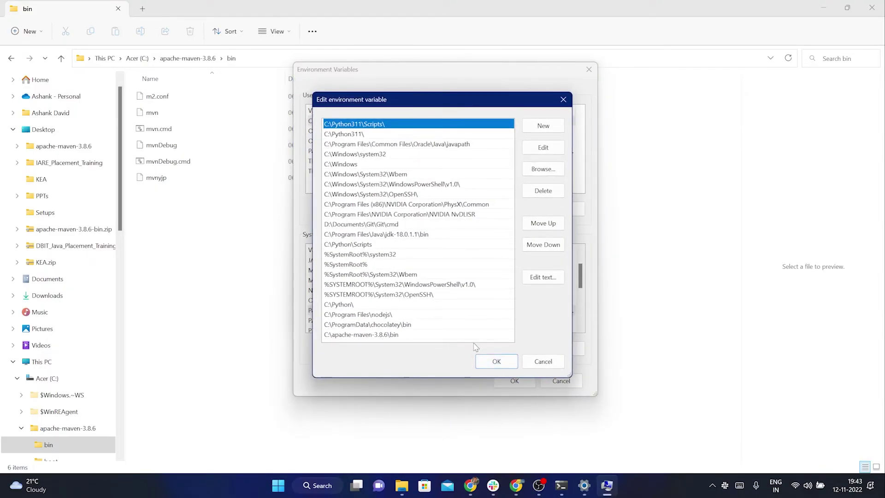
click(496, 361)
click(519, 380)
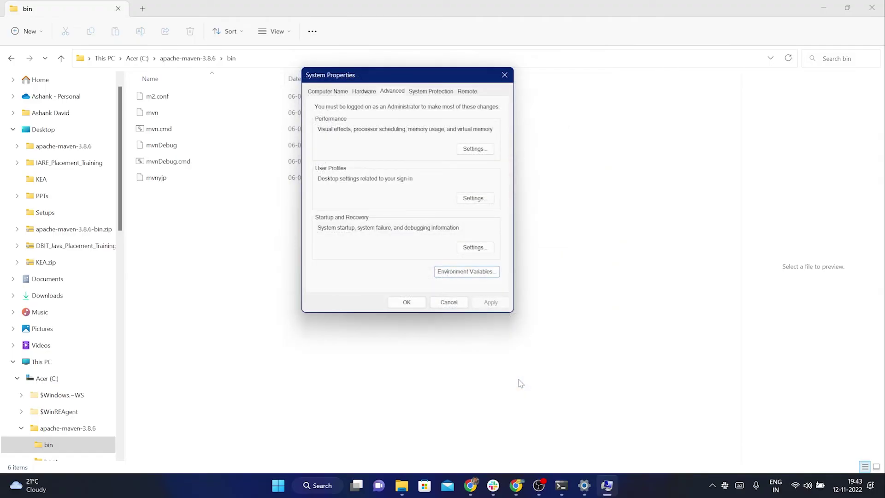
click(411, 306)
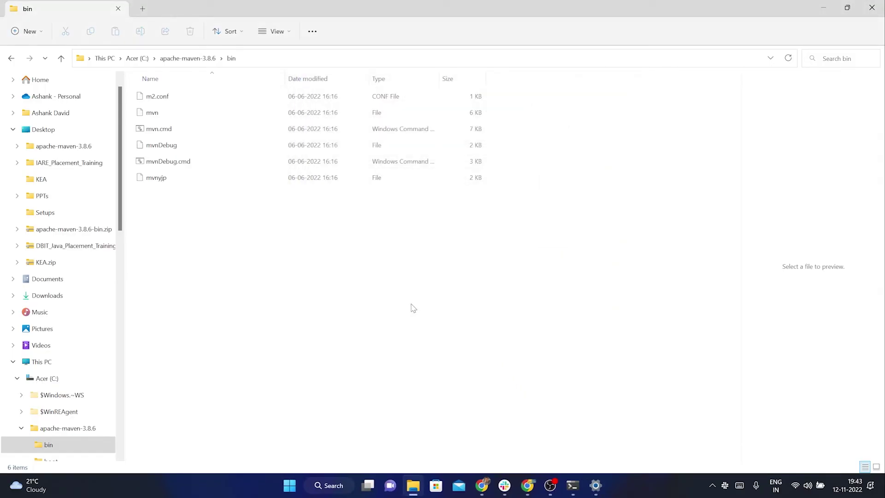
Close File Explorer and the Settings window, leaving the desktop.
key(alt+Up)
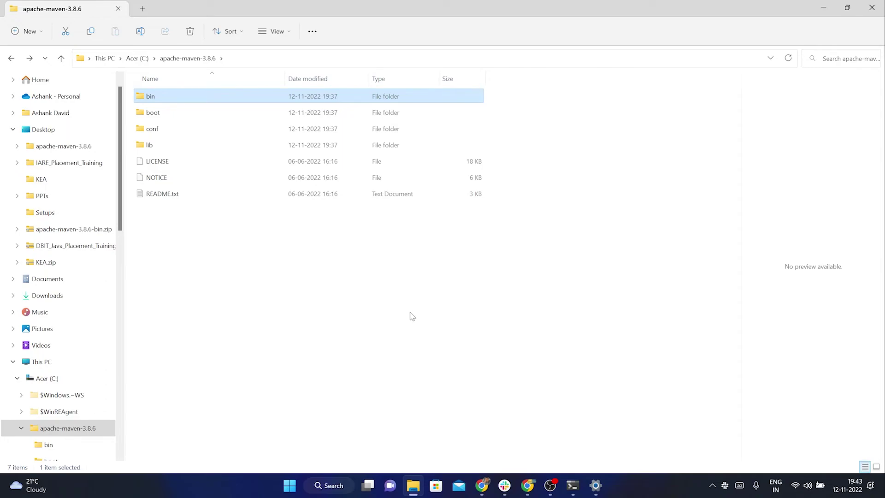
key(alt+Up)
click(871, 7)
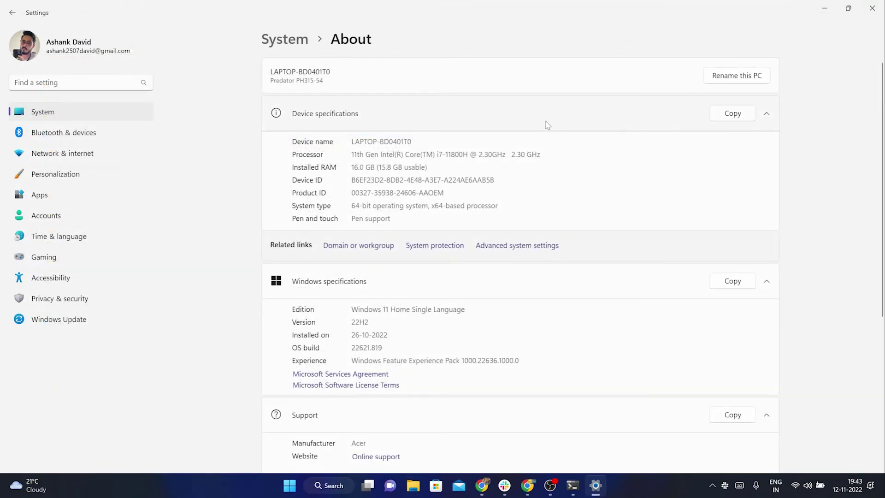
click(872, 8)
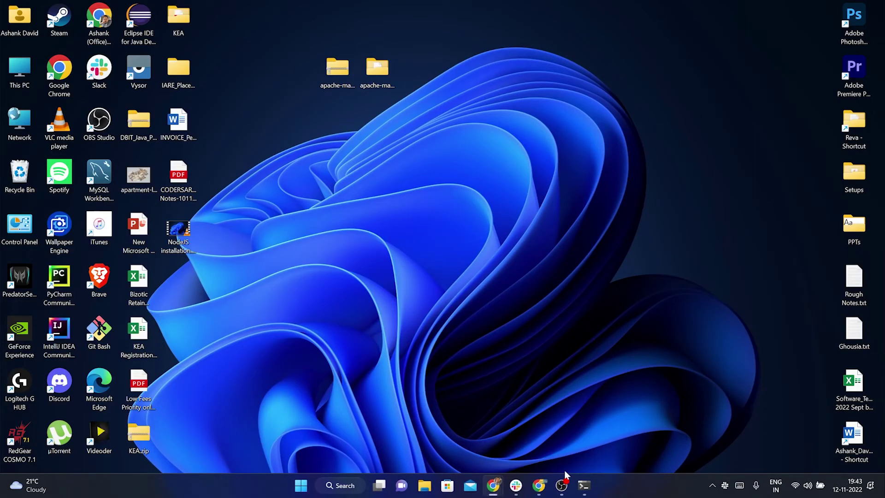
Close the old Command Prompt and launch a fresh one with cmd from Run.
click(584, 485)
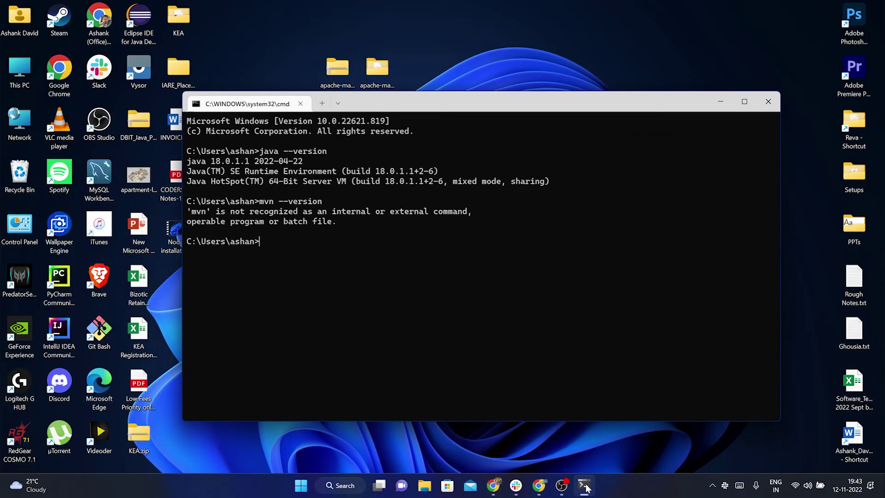
click(768, 101)
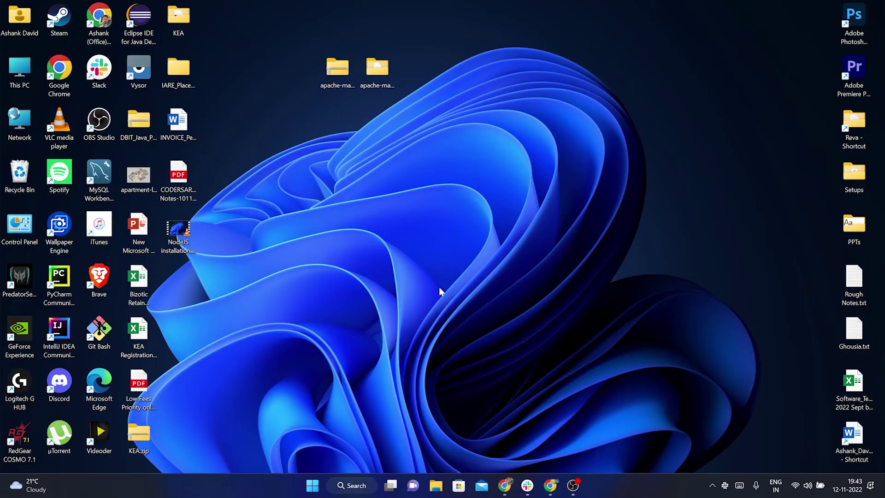
key(super+r)
click(82, 450)
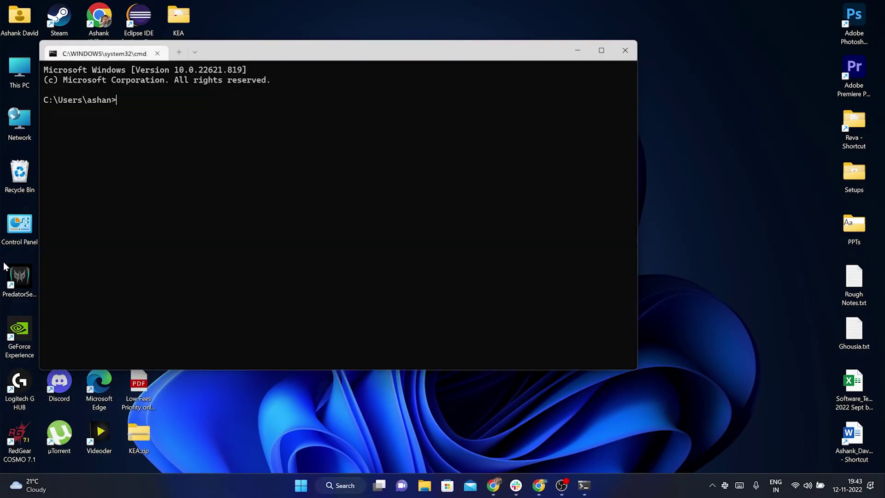
Run mvn --version in the new Command Prompt window.
drag(267, 57, 383, 99)
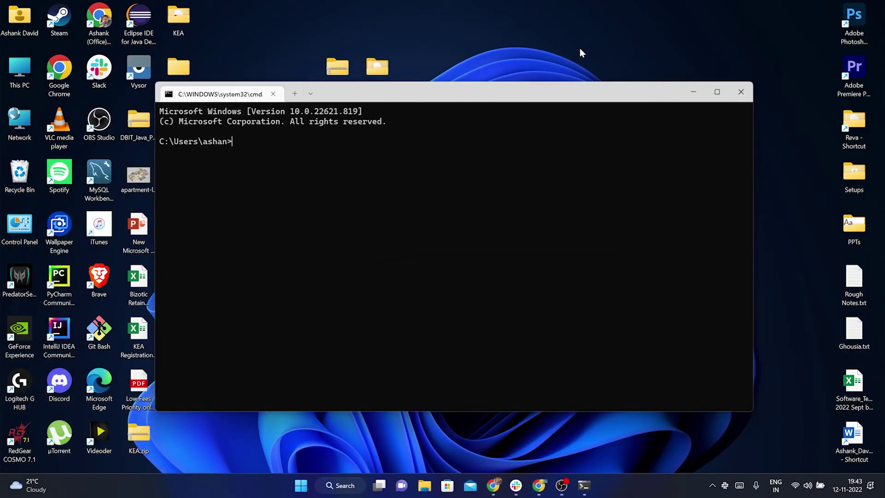
text(mv)
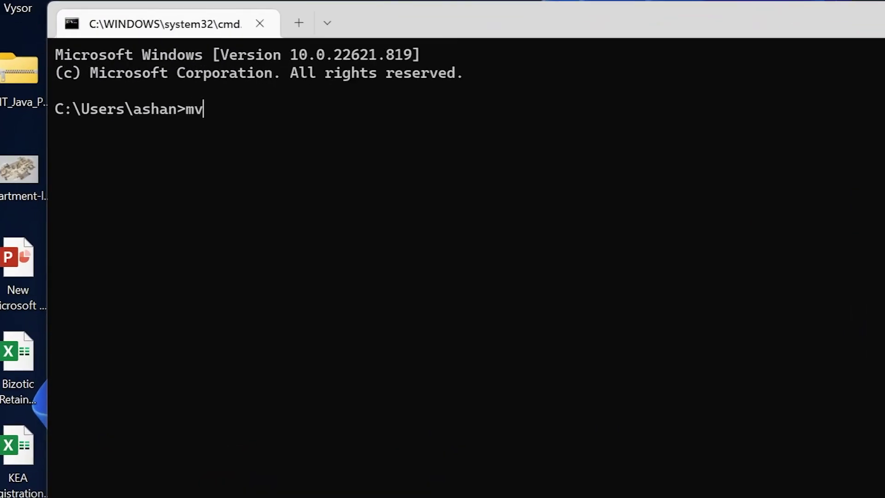
text(n --version)
key(Return)
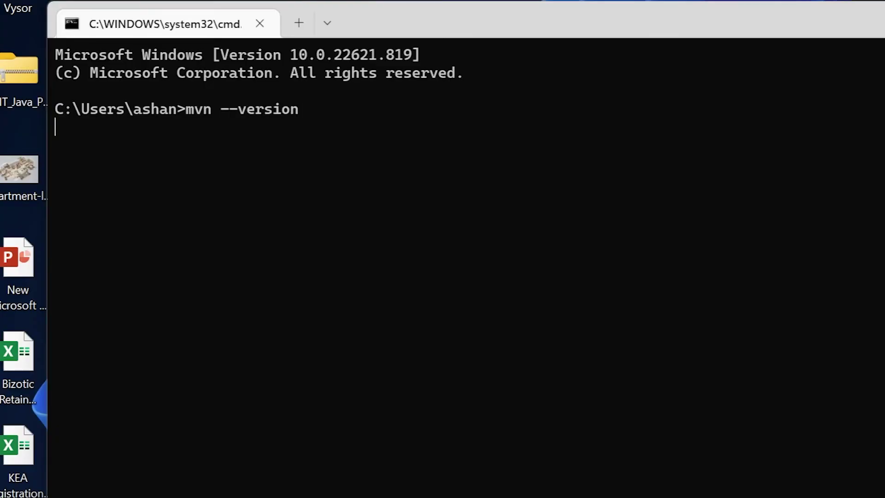